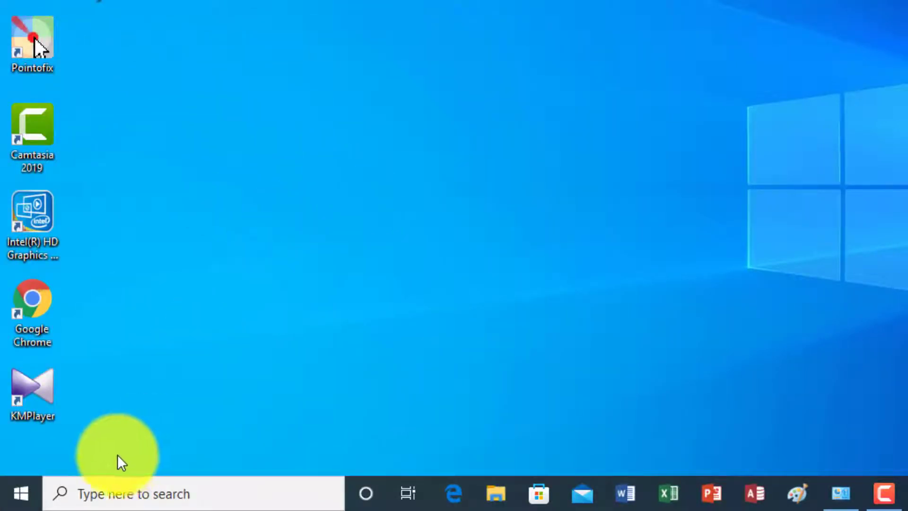
Step: Launch Excel 2016 from the Start menu's alphabetical app list under E
{"action": "left_click", "coordinate": [14, 493]}
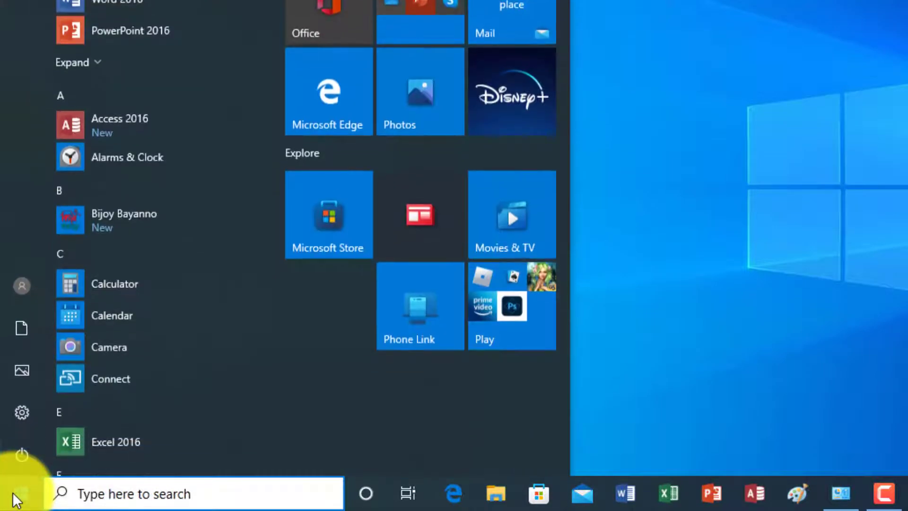
{"action": "scroll", "coordinate": [82, 277], "scroll_direction": "down", "scroll_amount": 3}
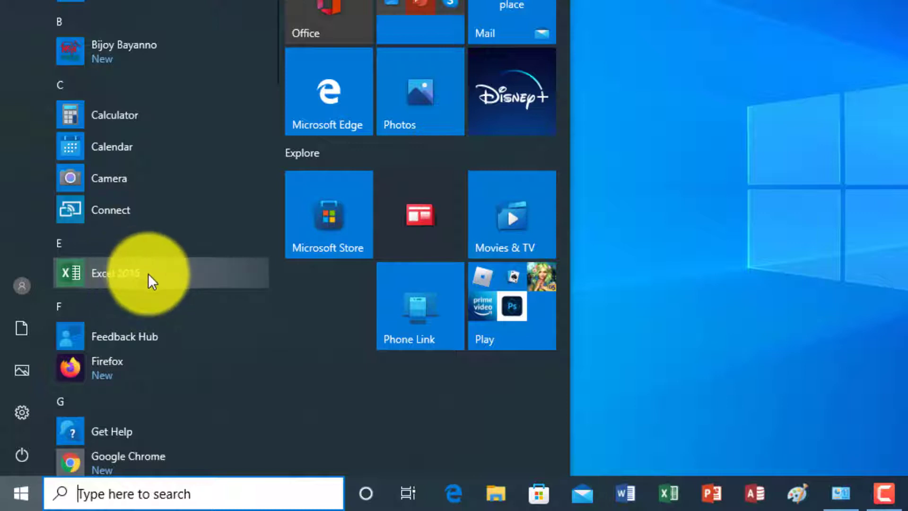
{"action": "left_click", "coordinate": [149, 273]}
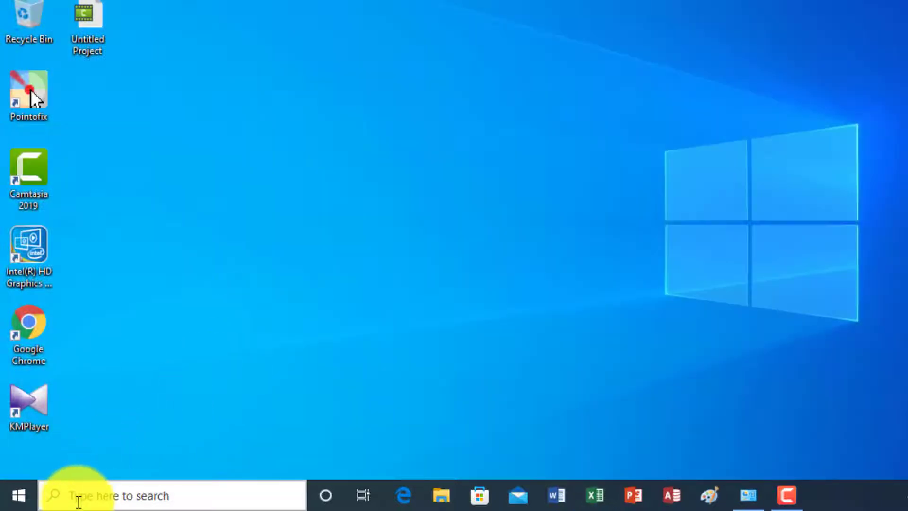
Step: Search Windows for 'exc' and launch Excel 2016 from the best match
{"action": "left_click", "coordinate": [79, 501]}
{"action": "type", "text": "e"}
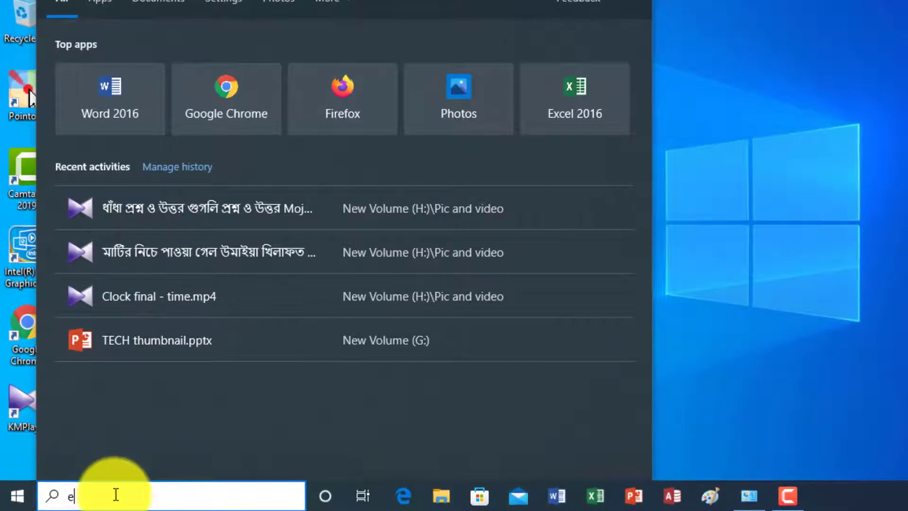
{"action": "type", "text": "xcel"}
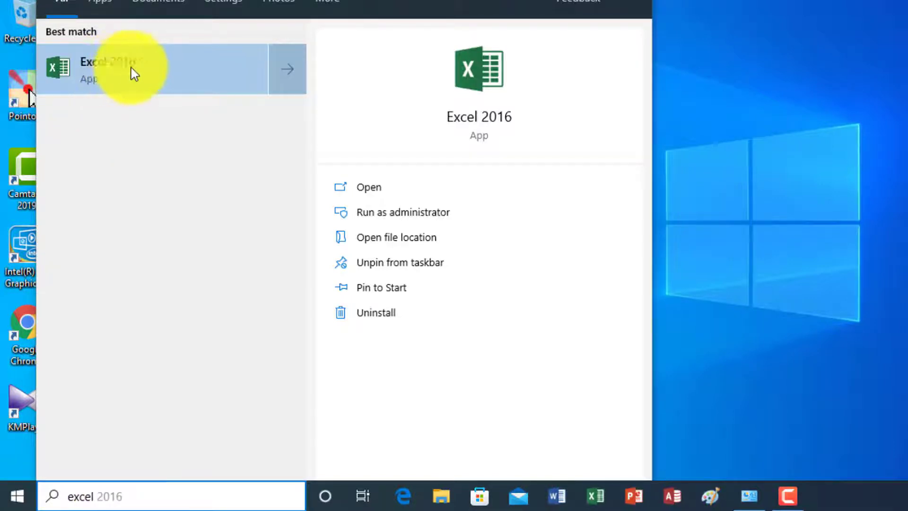
{"action": "left_click", "coordinate": [161, 69]}
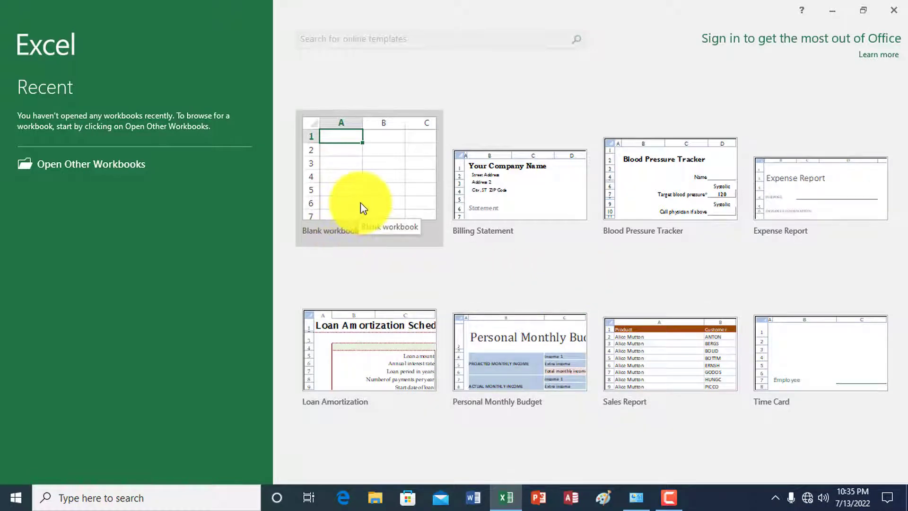
Step: Create the blank workbook Book1 and select cells D7, then C4
{"action": "left_click", "coordinate": [372, 171]}
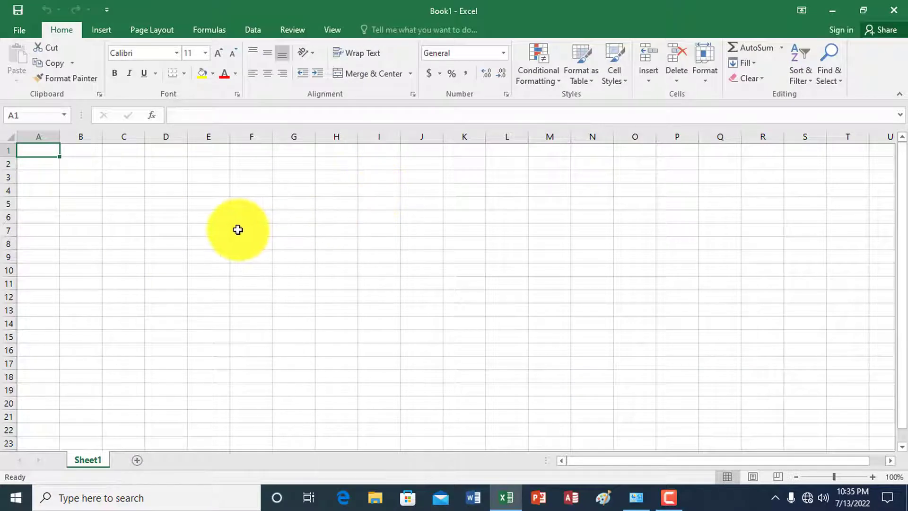
{"action": "left_click", "coordinate": [158, 230]}
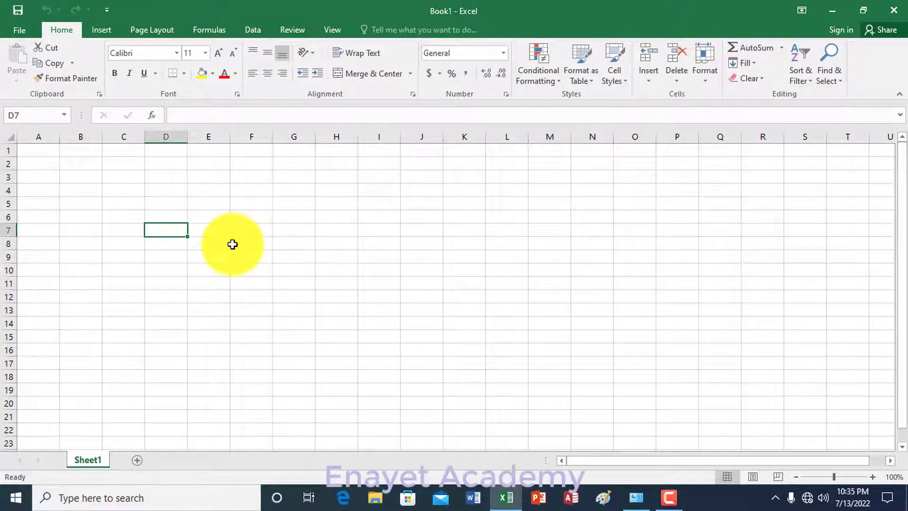
{"action": "left_click", "coordinate": [137, 189]}
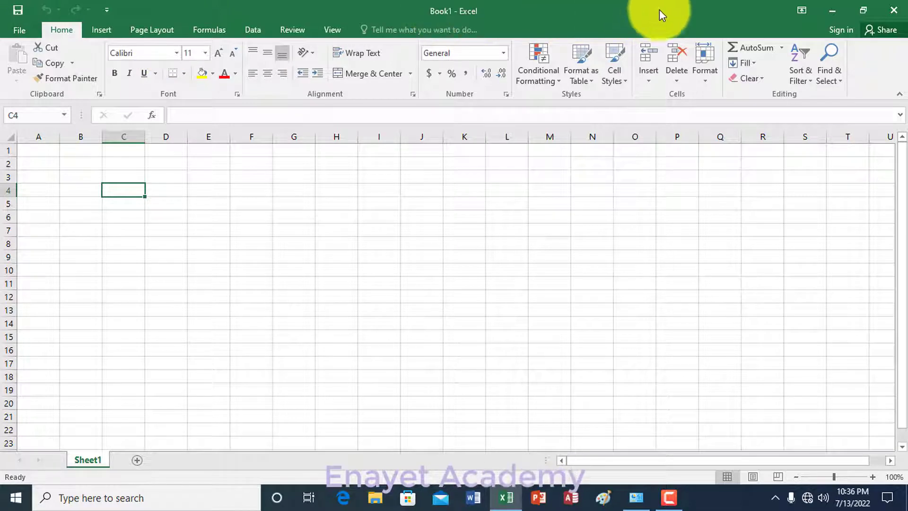
Step: Collapse the ribbon to Show Tabs, restore Show Tabs and Commands, then minimize Book1
{"action": "left_click", "coordinate": [801, 11]}
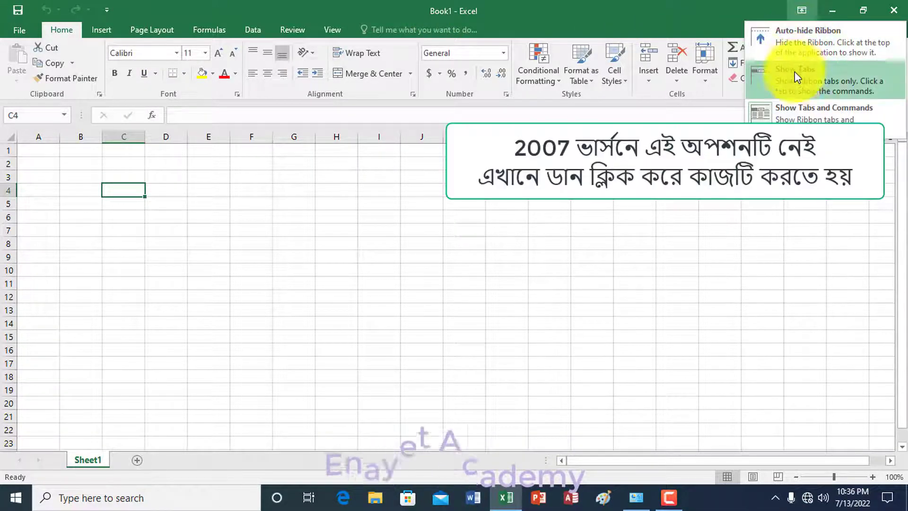
{"action": "left_click", "coordinate": [795, 78]}
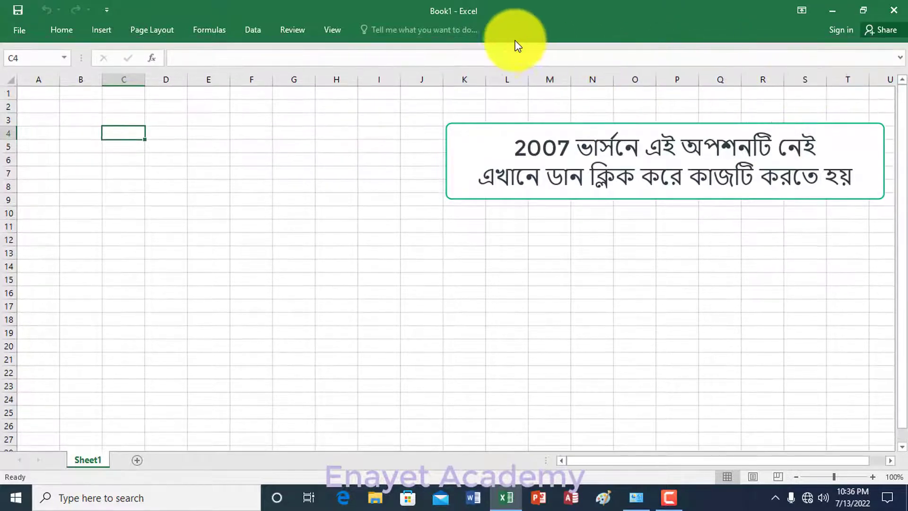
{"action": "left_click", "coordinate": [803, 9]}
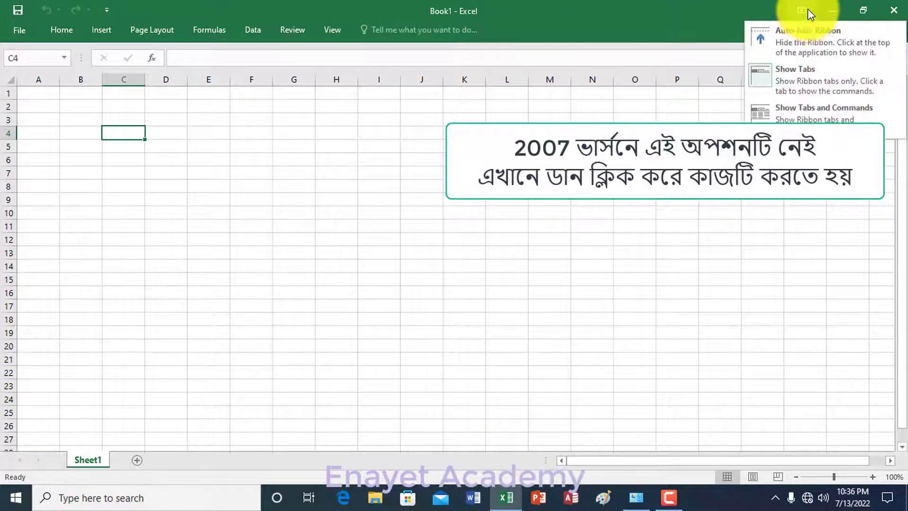
{"action": "left_click", "coordinate": [814, 115]}
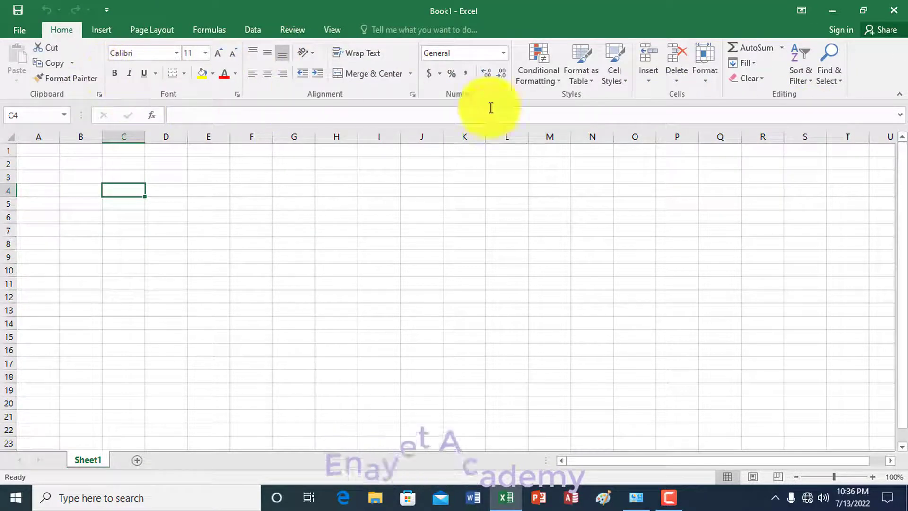
{"action": "left_click", "coordinate": [833, 9]}
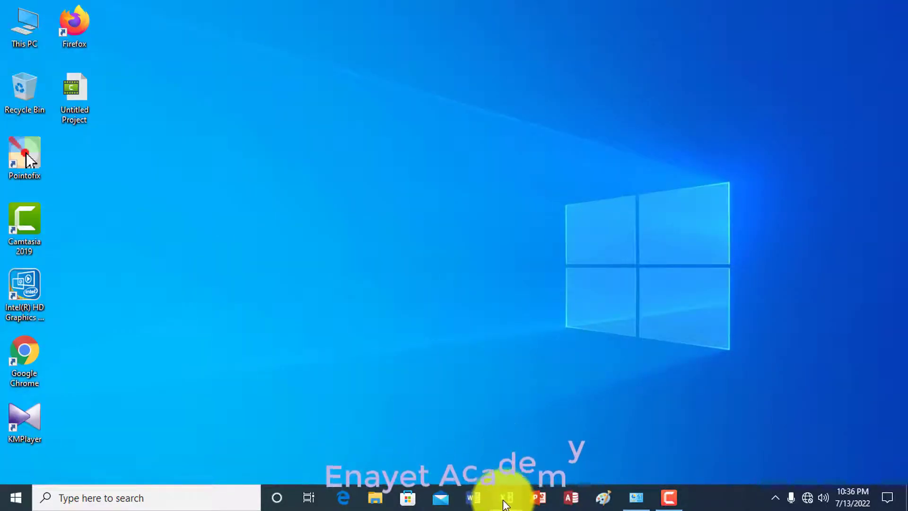
{"action": "mouse_move", "coordinate": [506, 498]}
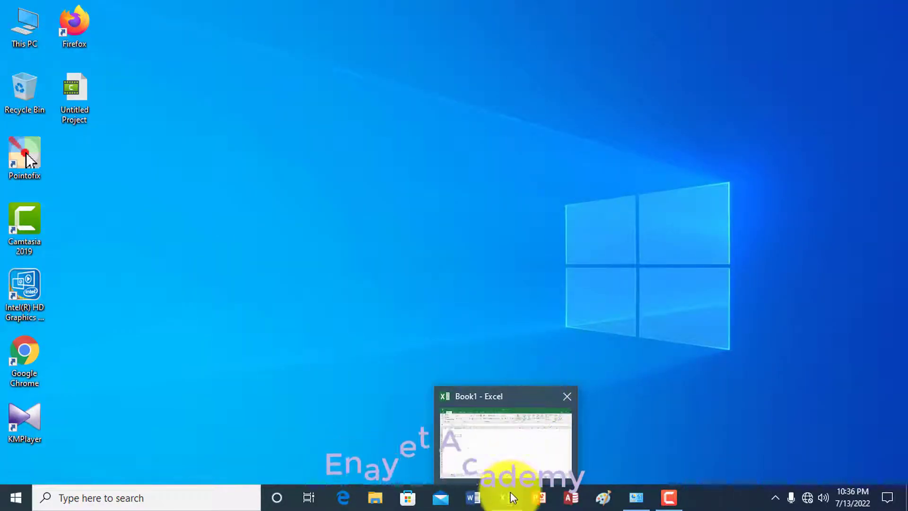
Step: Restore Book1 from the taskbar, make it a smaller window, move it, then maximize it
{"action": "left_click", "coordinate": [508, 496]}
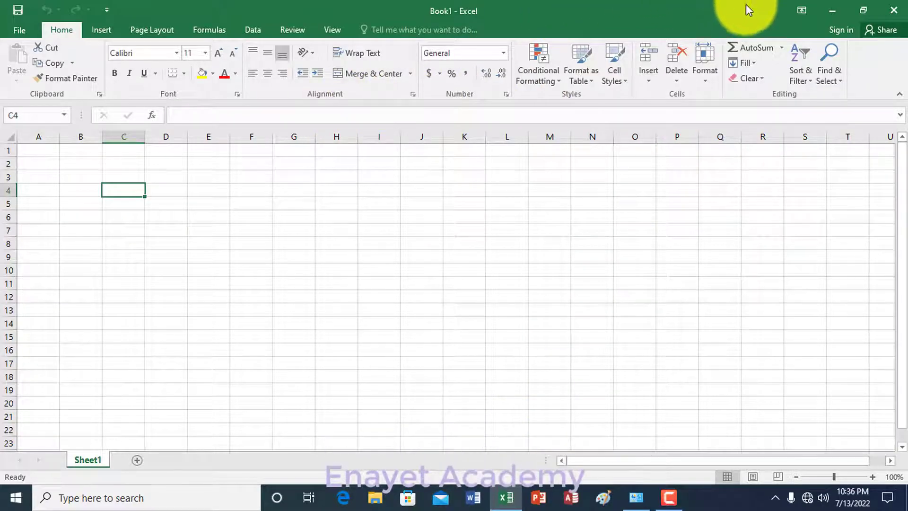
{"action": "left_click", "coordinate": [864, 10]}
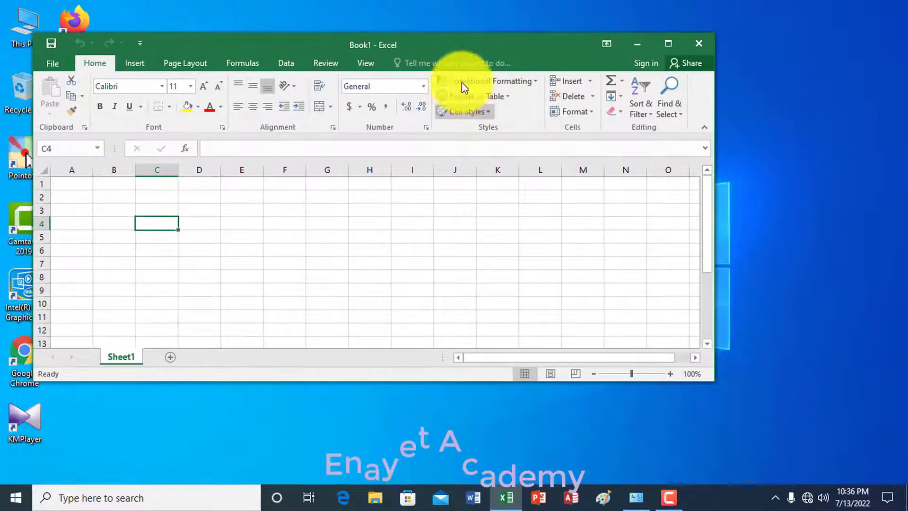
{"action": "left_click_drag", "start_coordinate": [500, 41], "coordinate": [527, 74]}
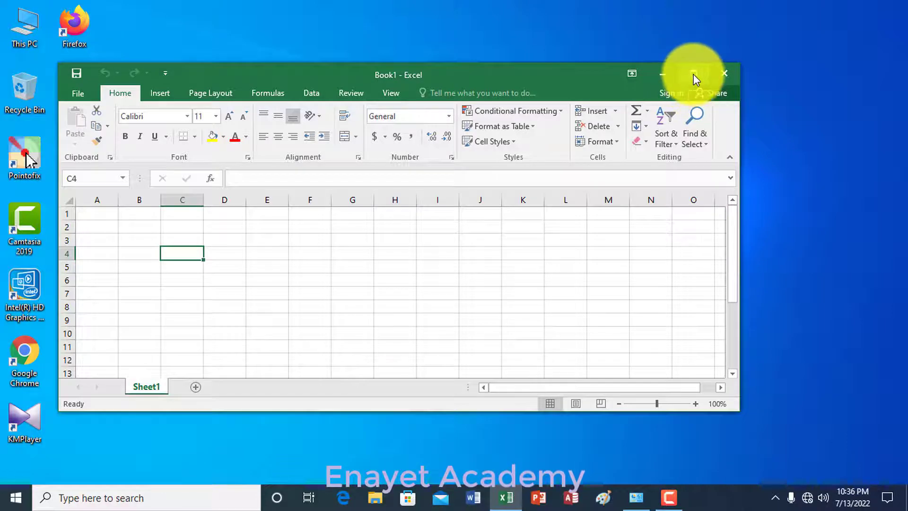
{"action": "left_click", "coordinate": [693, 74]}
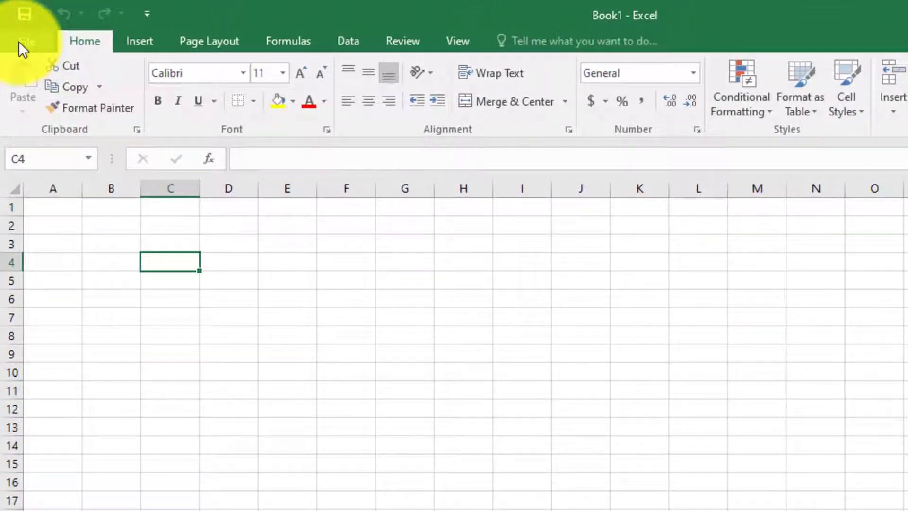
{"action": "left_click", "coordinate": [19, 41]}
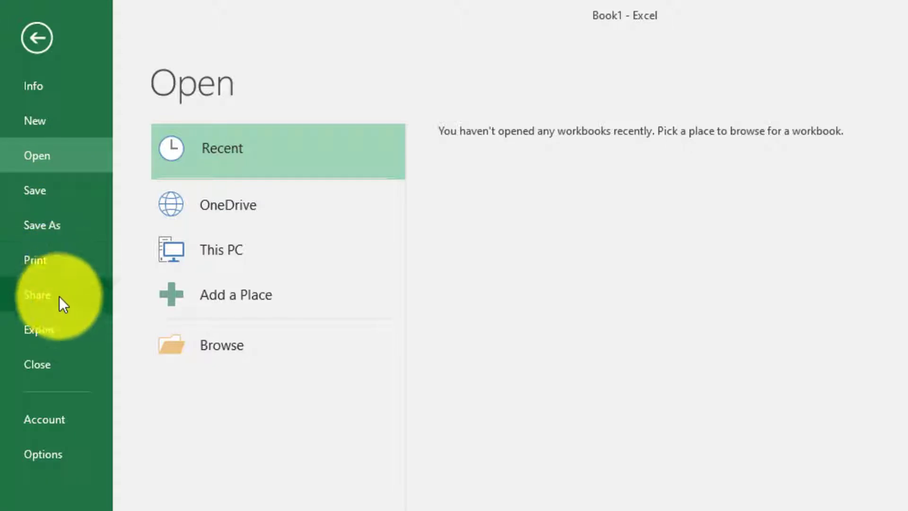
{"action": "left_click", "coordinate": [36, 38]}
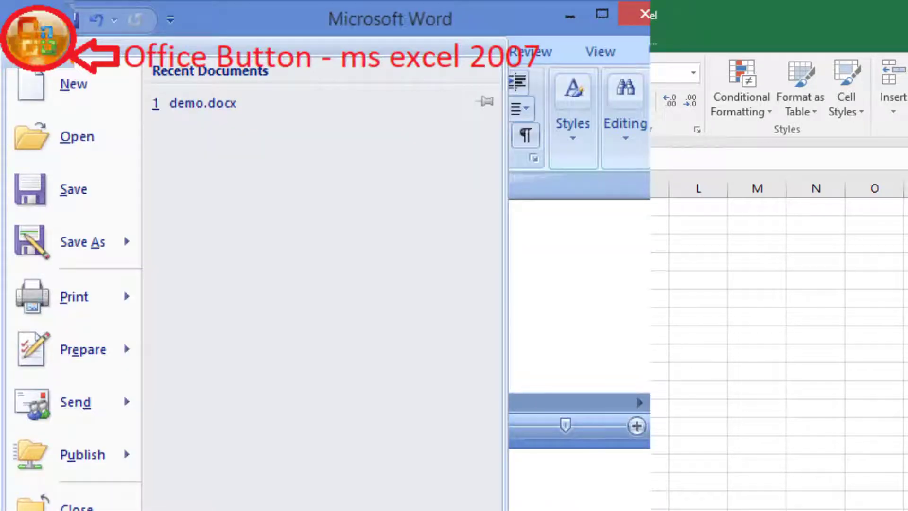
{"action": "left_click", "coordinate": [22, 57]}
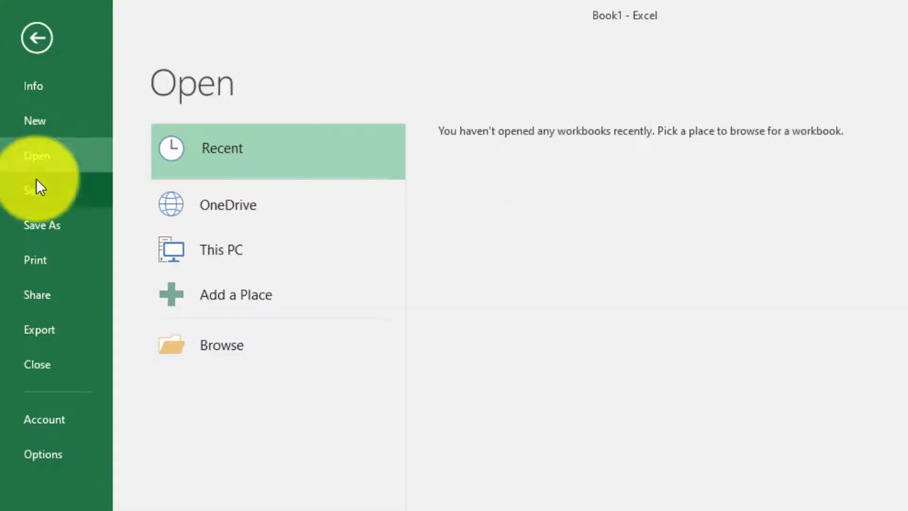
{"action": "left_click", "coordinate": [40, 39]}
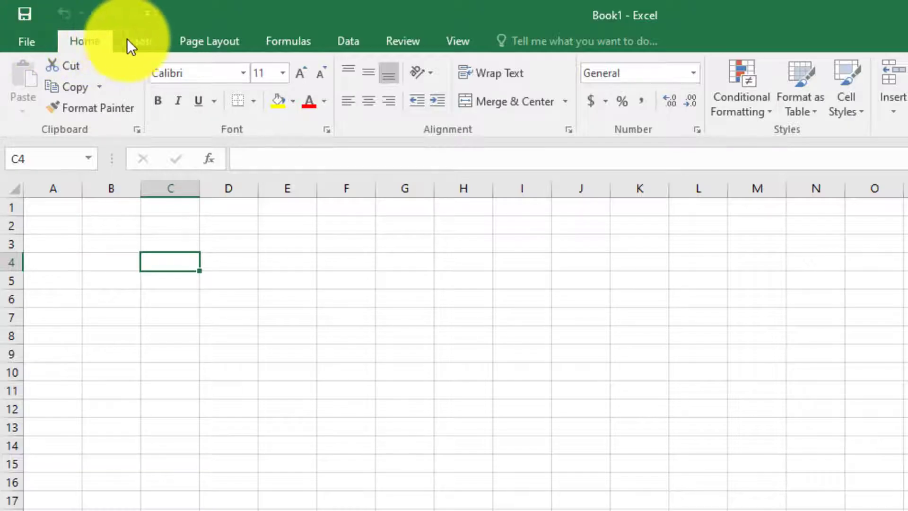
Step: Cycle through the Insert, Page Layout, Formulas, Data, Review and View tabs, returning to Home
{"action": "left_click", "coordinate": [140, 39]}
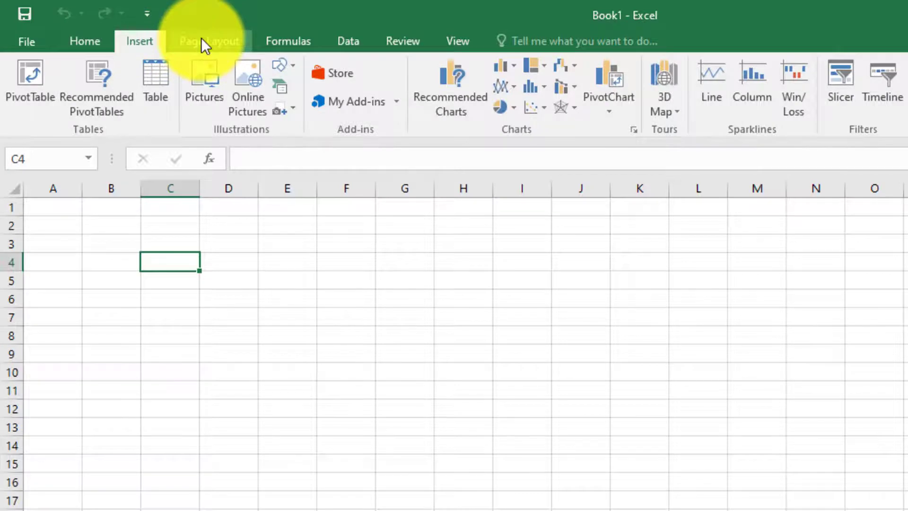
{"action": "left_click", "coordinate": [201, 39]}
{"action": "left_click", "coordinate": [286, 43]}
{"action": "left_click", "coordinate": [345, 41]}
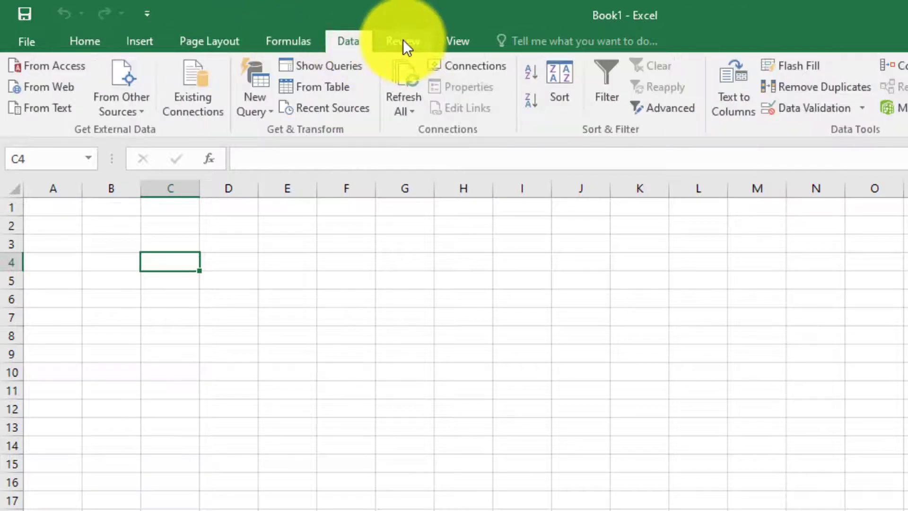
{"action": "left_click", "coordinate": [411, 40]}
{"action": "left_click", "coordinate": [450, 40]}
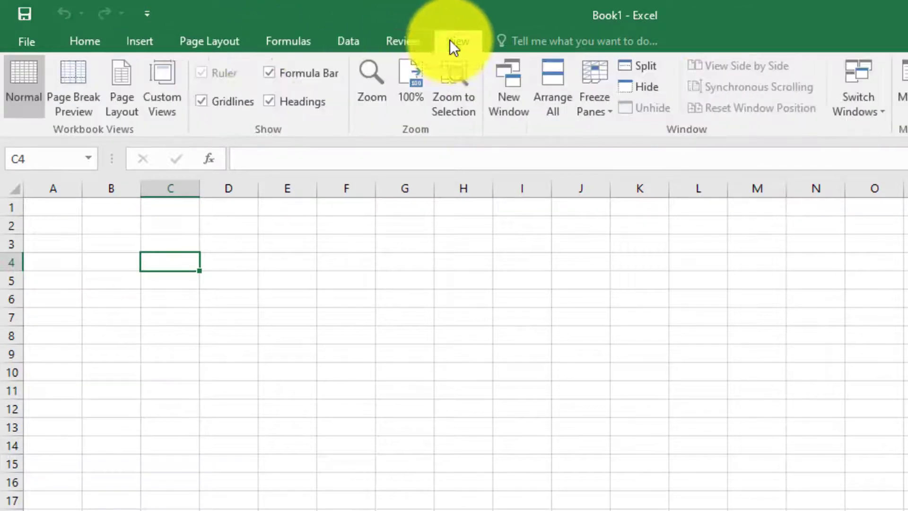
{"action": "left_click", "coordinate": [99, 38]}
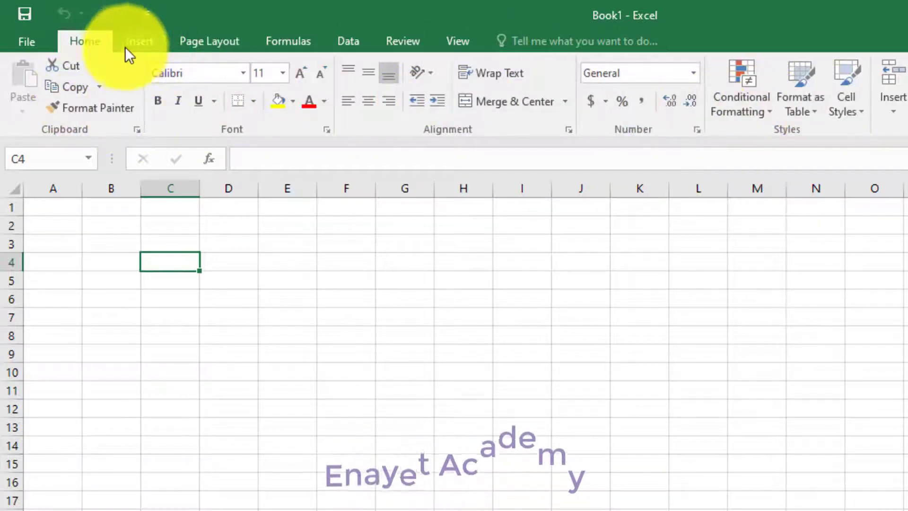
Step: Tour the ribbon a second time from Insert through to the View tab
{"action": "left_click", "coordinate": [141, 42]}
{"action": "left_click", "coordinate": [226, 40]}
{"action": "left_click", "coordinate": [283, 40]}
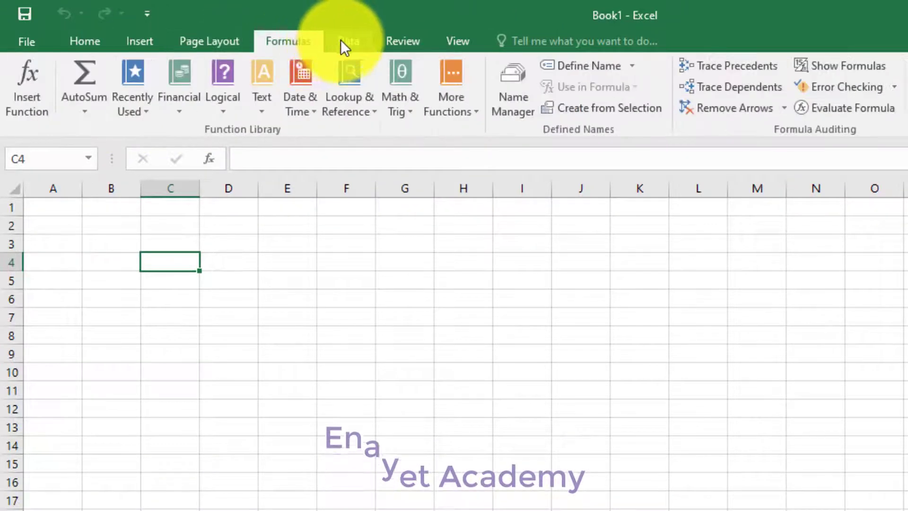
{"action": "left_click", "coordinate": [345, 40]}
{"action": "left_click", "coordinate": [395, 42]}
{"action": "left_click", "coordinate": [452, 42]}
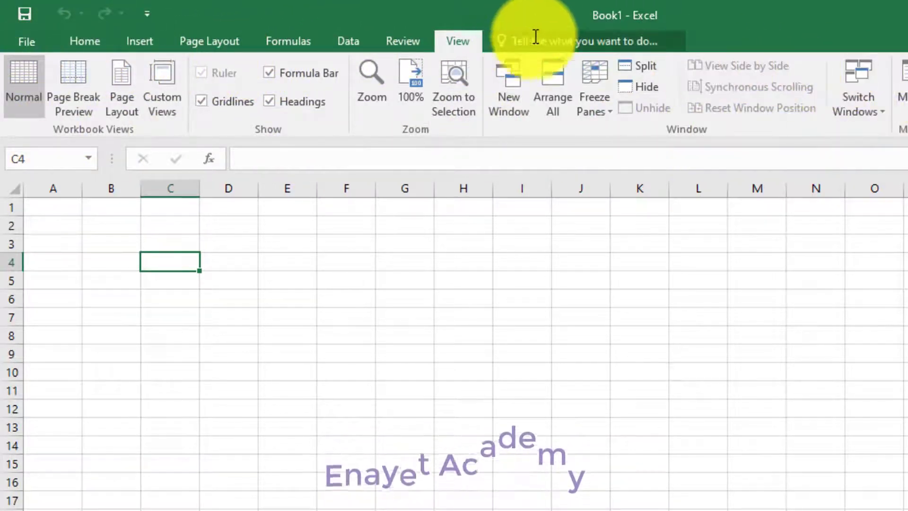
{"action": "left_click", "coordinate": [564, 41]}
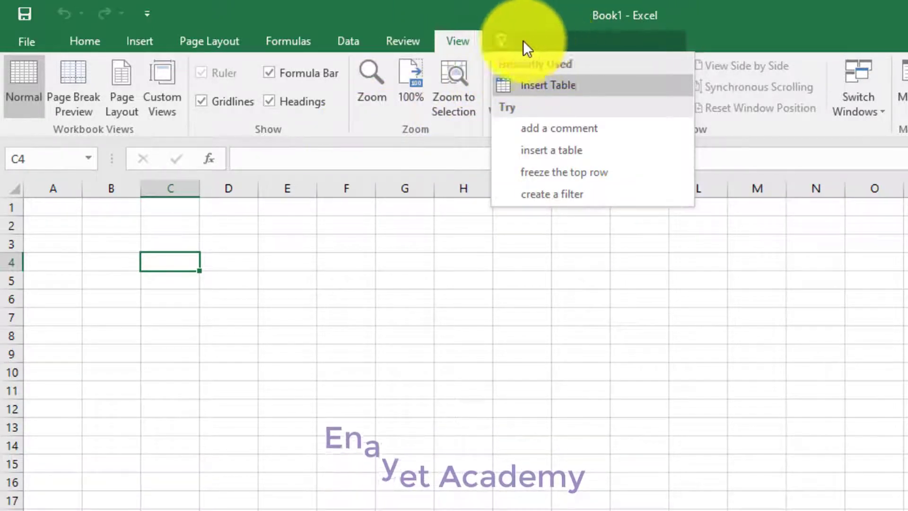
{"action": "left_click", "coordinate": [745, 26]}
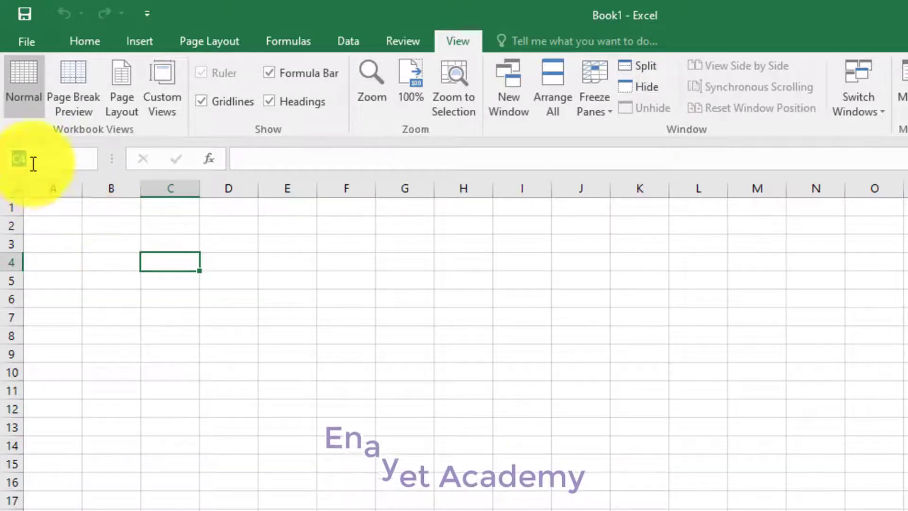
{"action": "left_click", "coordinate": [103, 266]}
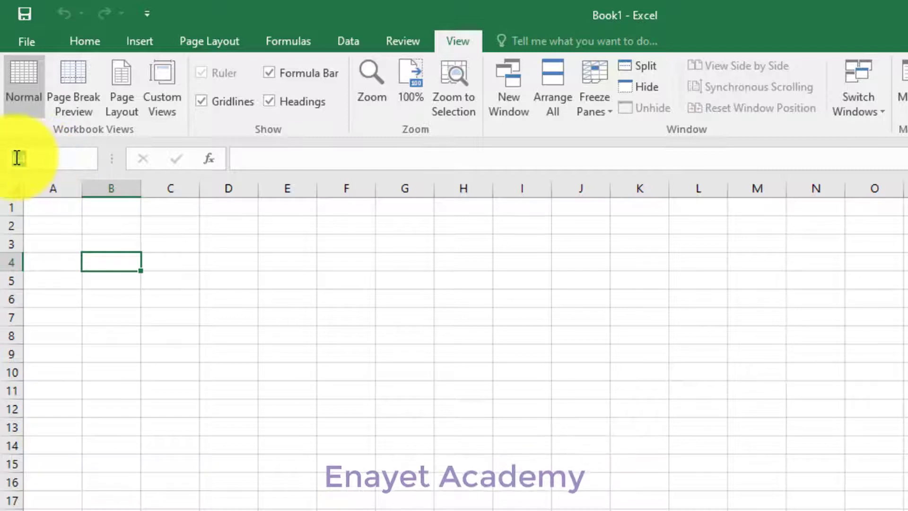
Step: Enter the sample text 'ugyuguygf' into cell B4
{"action": "left_click", "coordinate": [299, 161]}
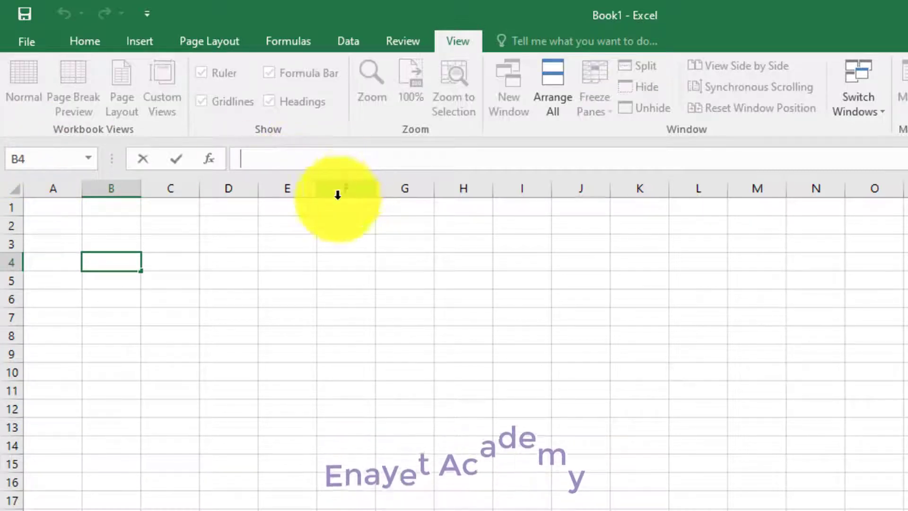
{"action": "type", "text": "ug"}
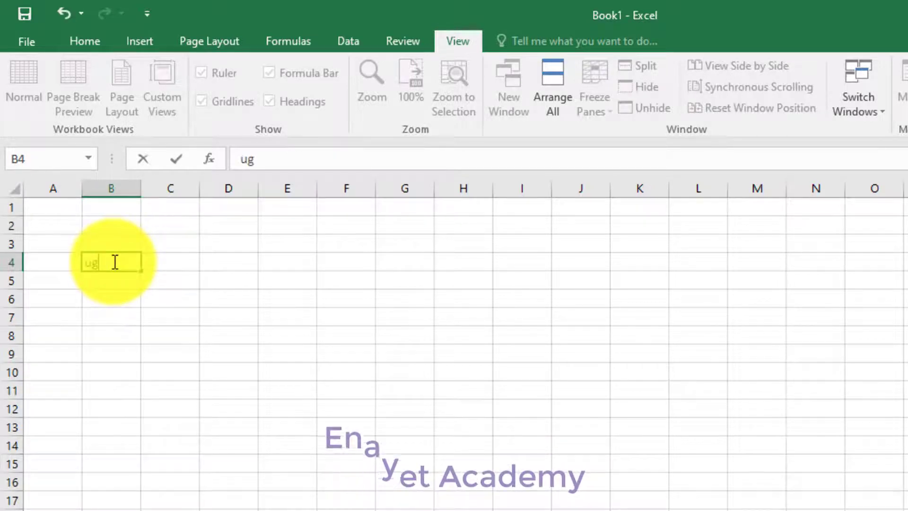
{"action": "type", "text": "yuguygf"}
{"action": "key", "text": "ctrl+Return"}
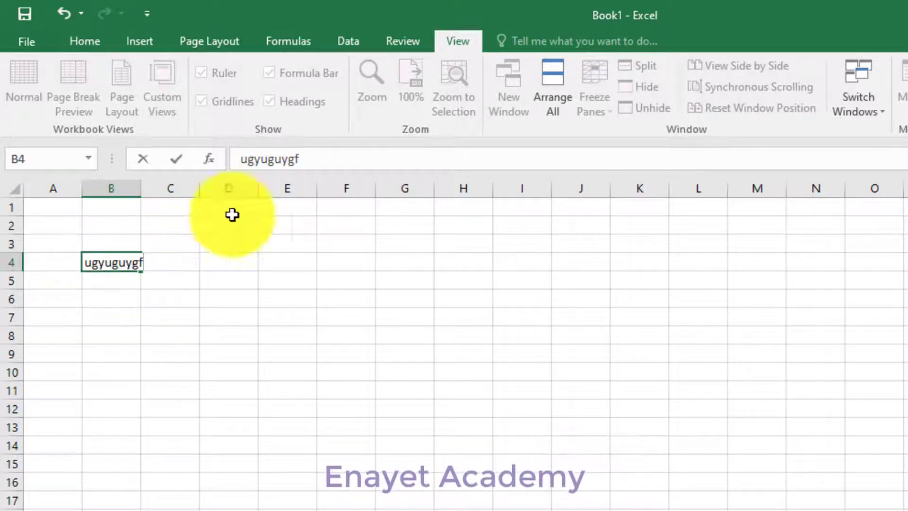
{"action": "left_click", "coordinate": [335, 158]}
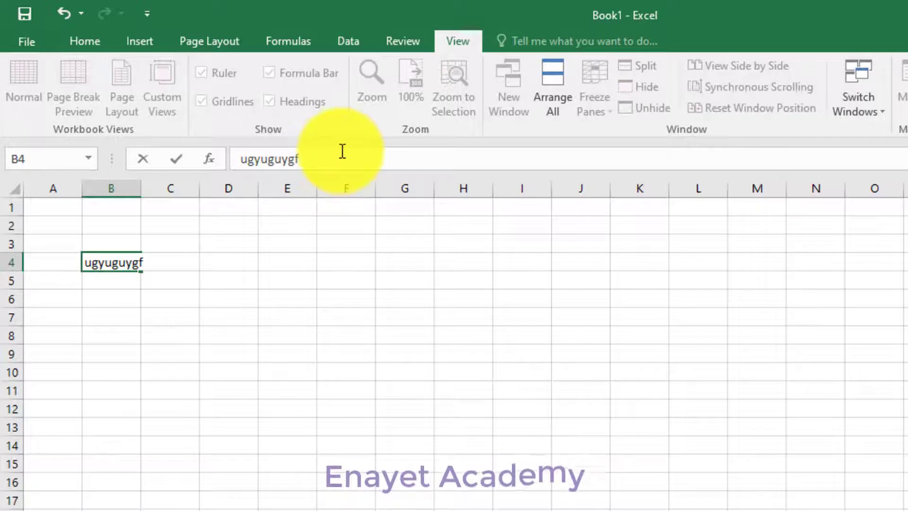
Step: Start typing 'ibib' in C6, delete a letter, abandon the entry, and select the whole sheet
{"action": "left_click", "coordinate": [183, 291]}
{"action": "type", "text": "b"}
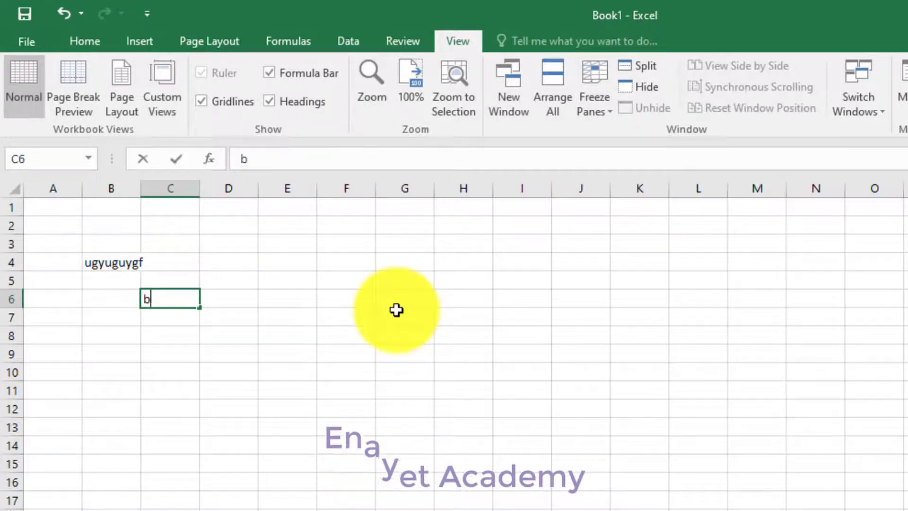
{"action": "type", "text": "ibib"}
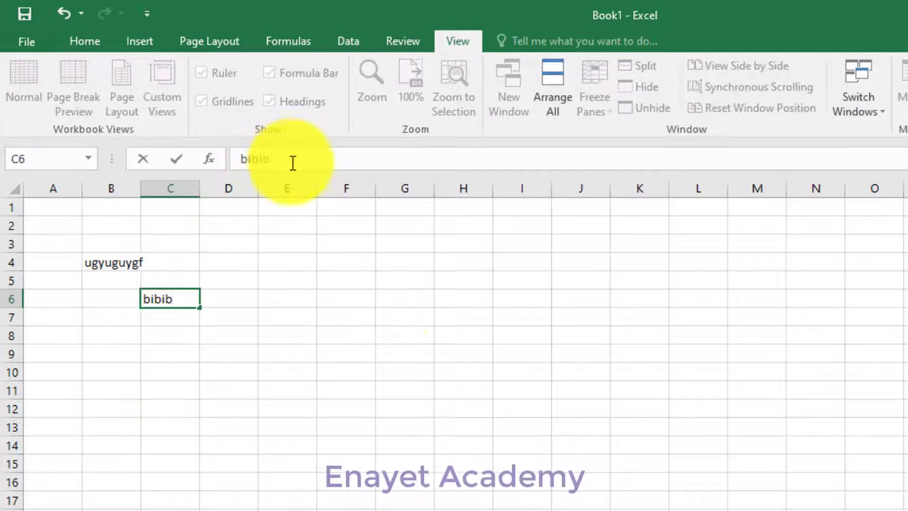
{"action": "left_click", "coordinate": [290, 160]}
{"action": "key", "text": "BackSpace"}
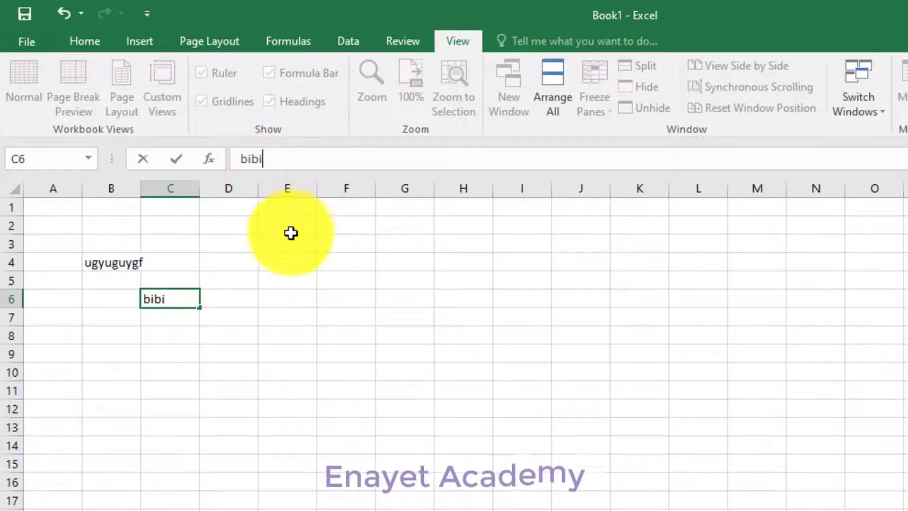
{"action": "left_click", "coordinate": [122, 324]}
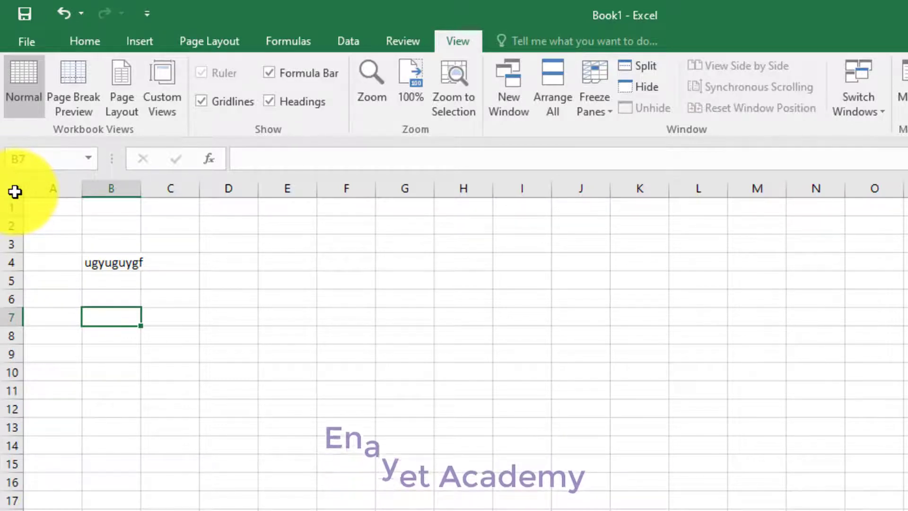
{"action": "left_click", "coordinate": [15, 191]}
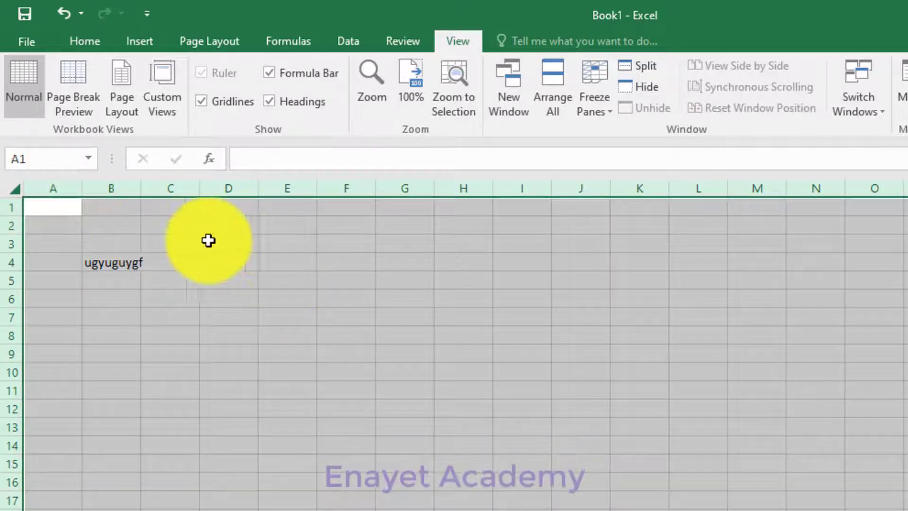
{"action": "left_click", "coordinate": [222, 329]}
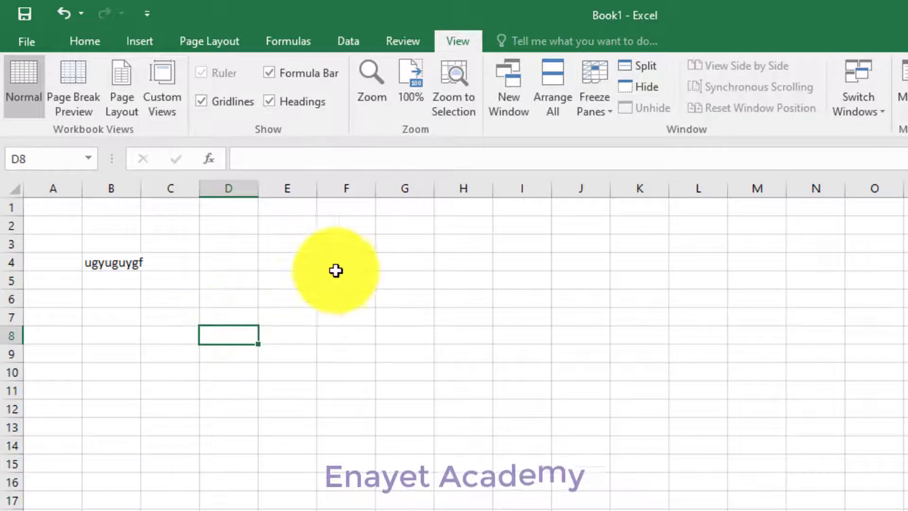
{"action": "left_click", "coordinate": [184, 265]}
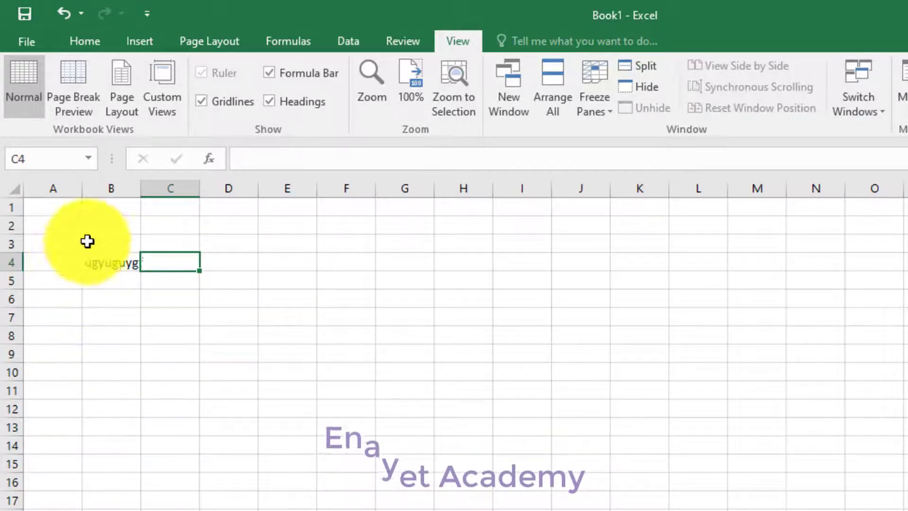
{"action": "left_click", "coordinate": [66, 213]}
{"action": "left_click_drag", "start_coordinate": [73, 228], "coordinate": [390, 493]}
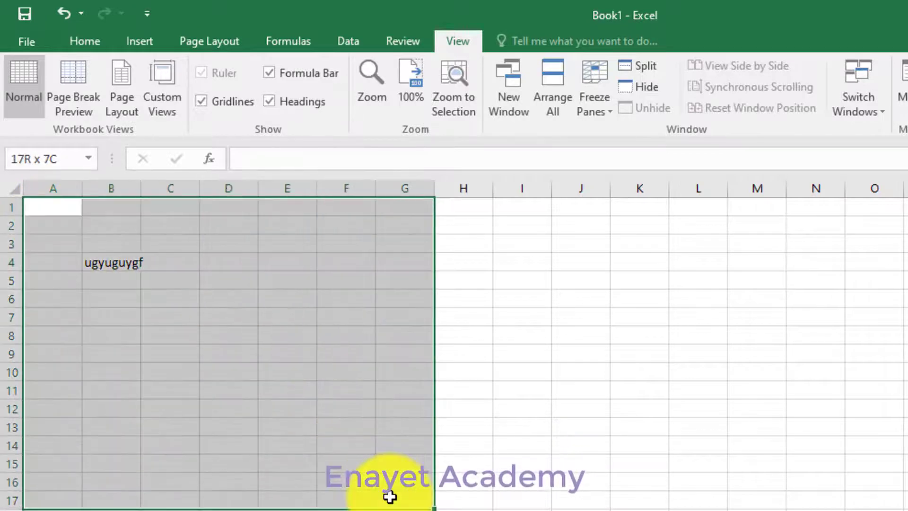
{"action": "left_click", "coordinate": [232, 411]}
{"action": "left_click", "coordinate": [149, 317]}
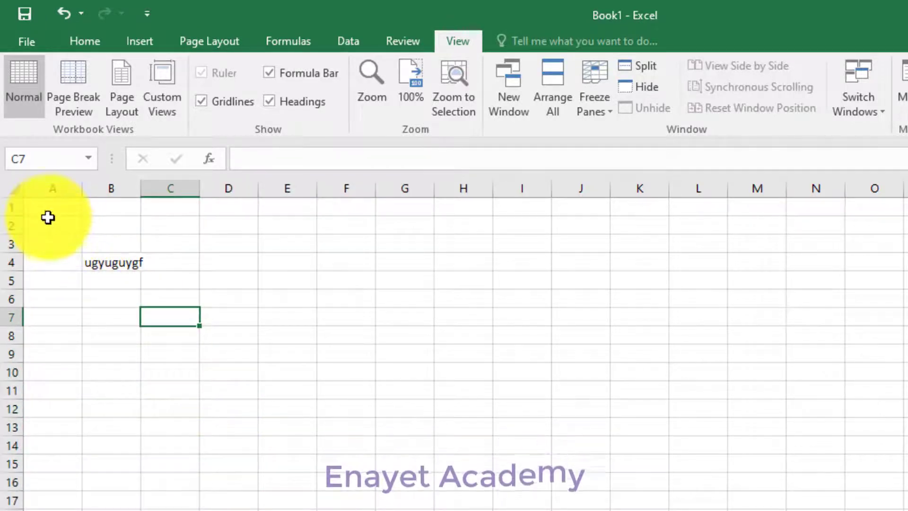
{"action": "left_click_drag", "start_coordinate": [48, 210], "coordinate": [240, 372]}
{"action": "left_click", "coordinate": [221, 310]}
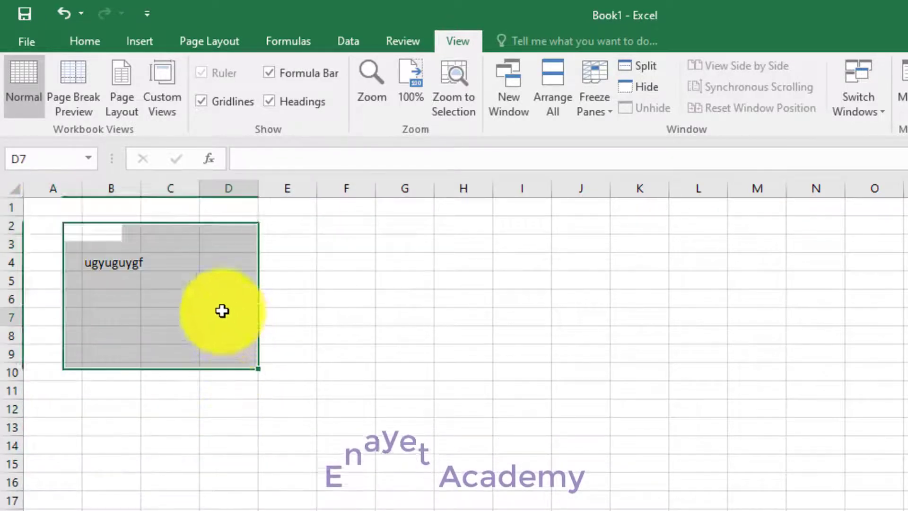
{"action": "left_click", "coordinate": [276, 315]}
{"action": "left_click", "coordinate": [178, 320]}
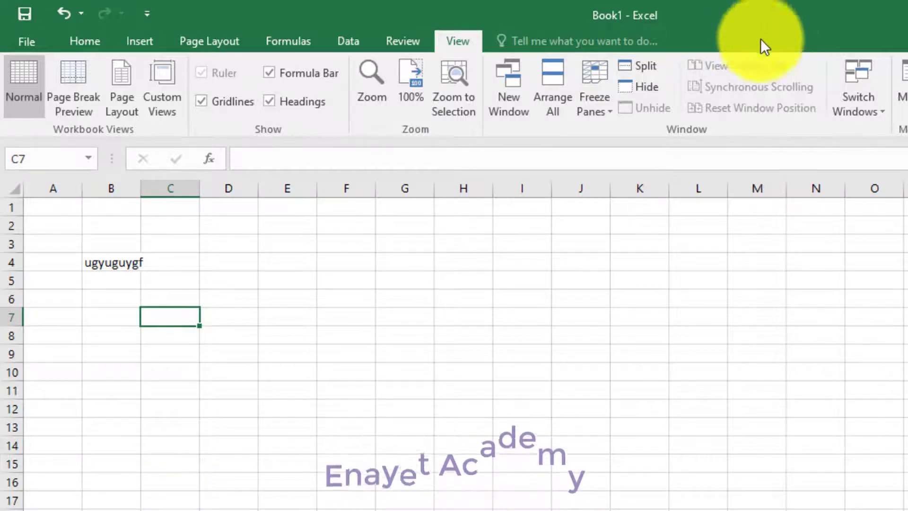
{"action": "left_click", "coordinate": [207, 297]}
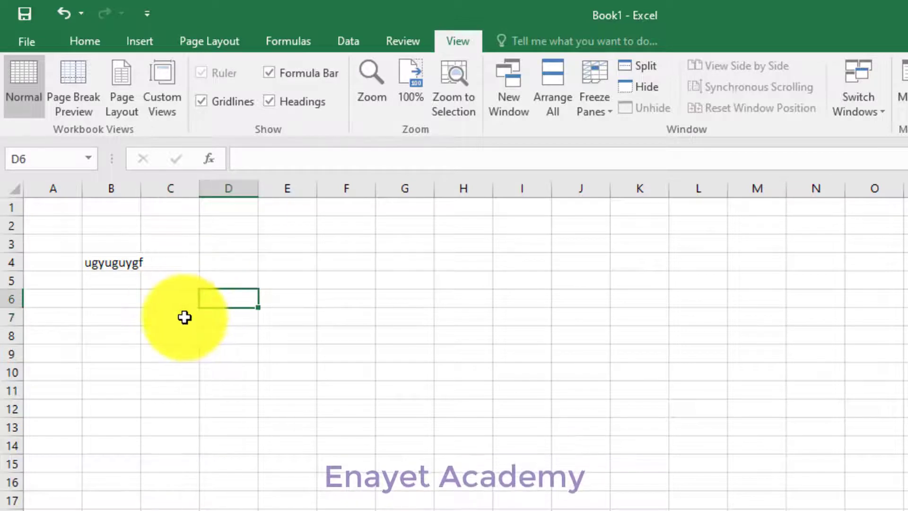
{"action": "left_click", "coordinate": [173, 258]}
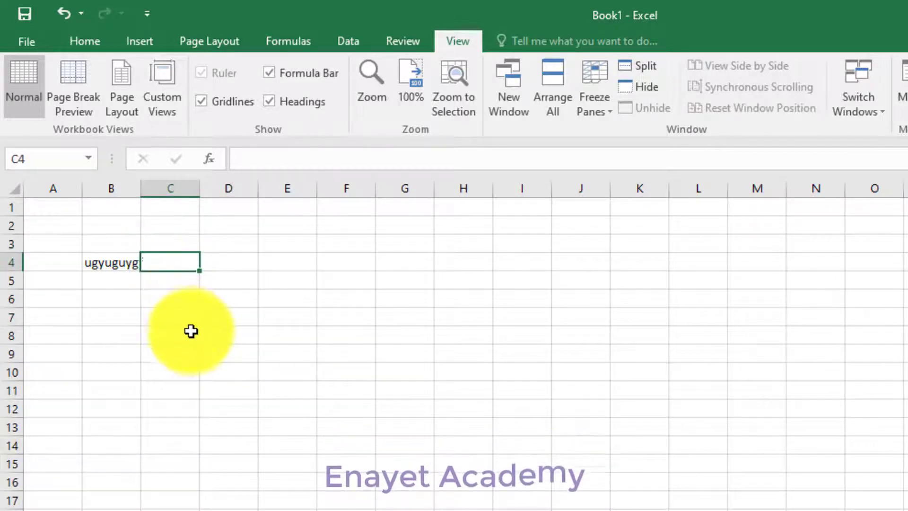
{"action": "left_click", "coordinate": [78, 243]}
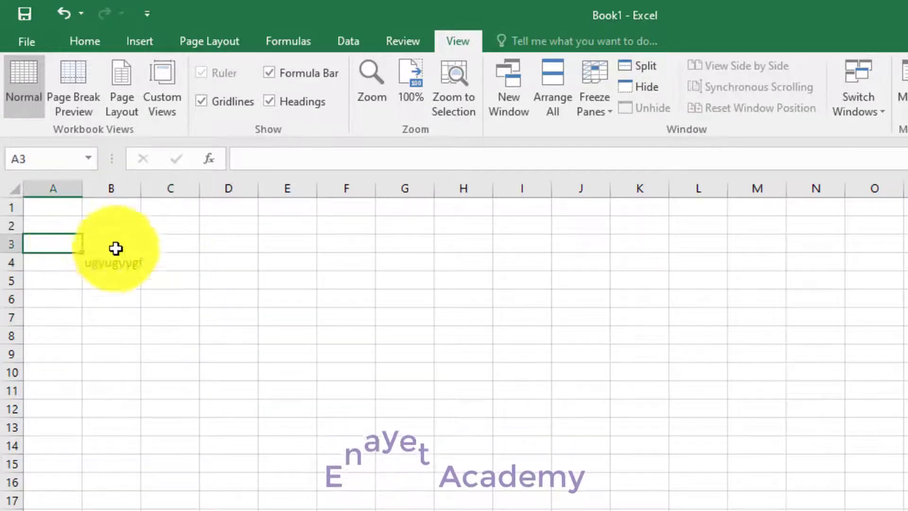
{"action": "left_click", "coordinate": [211, 298]}
{"action": "left_click", "coordinate": [170, 313]}
{"action": "left_click", "coordinate": [217, 314]}
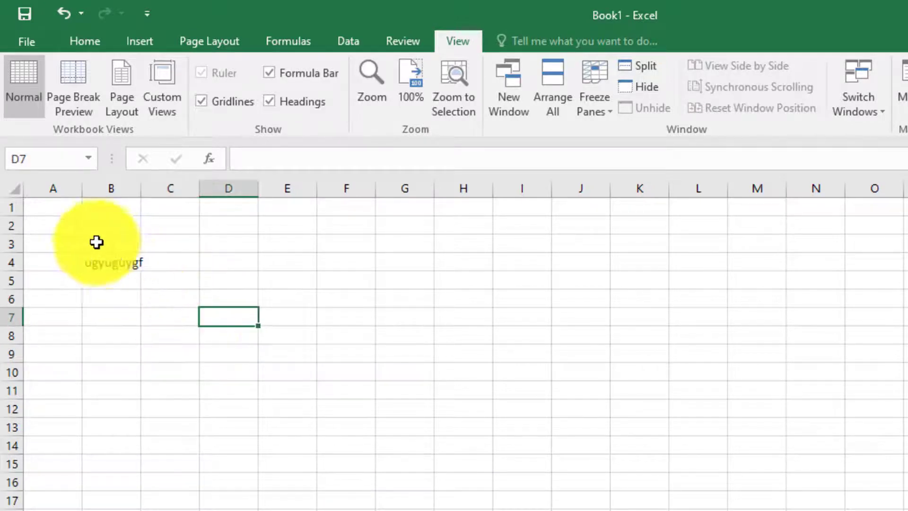
{"action": "left_click", "coordinate": [80, 230]}
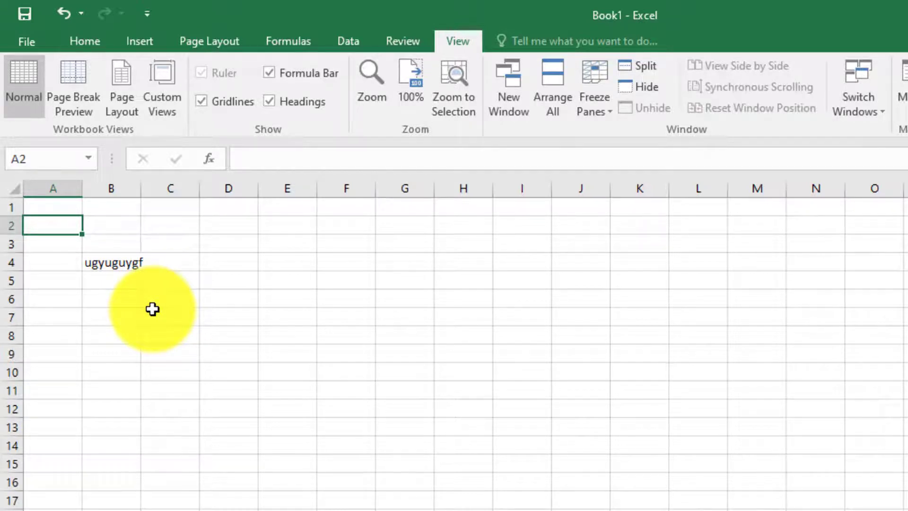
{"action": "key", "text": "ctrl+Down"}
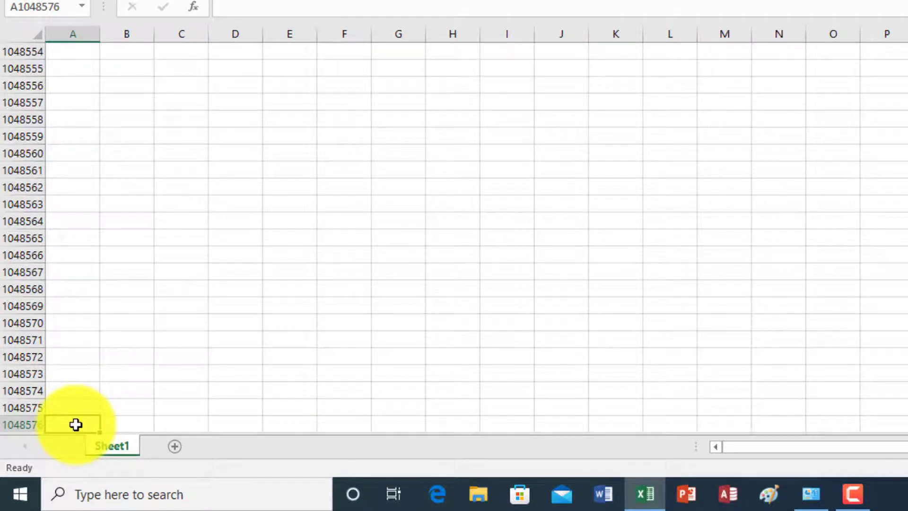
{"action": "key", "text": "ctrl+Up"}
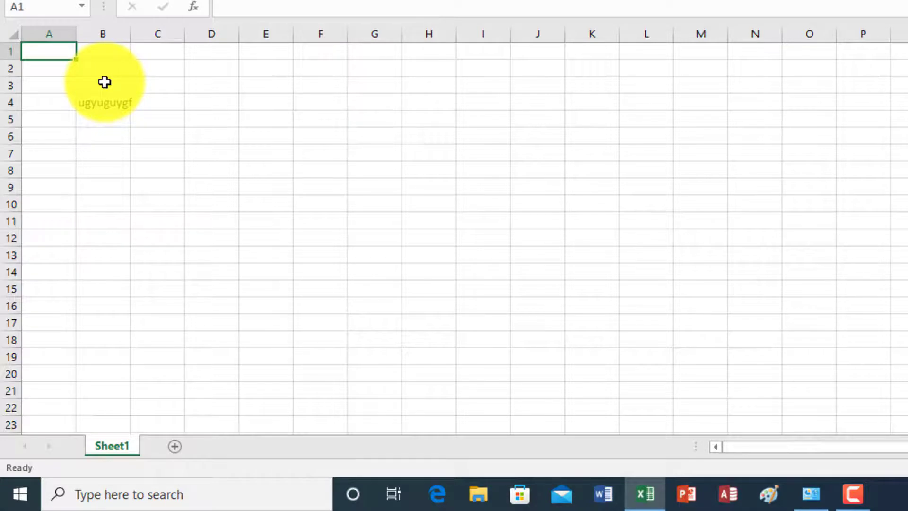
{"action": "key", "text": "ctrl+Right"}
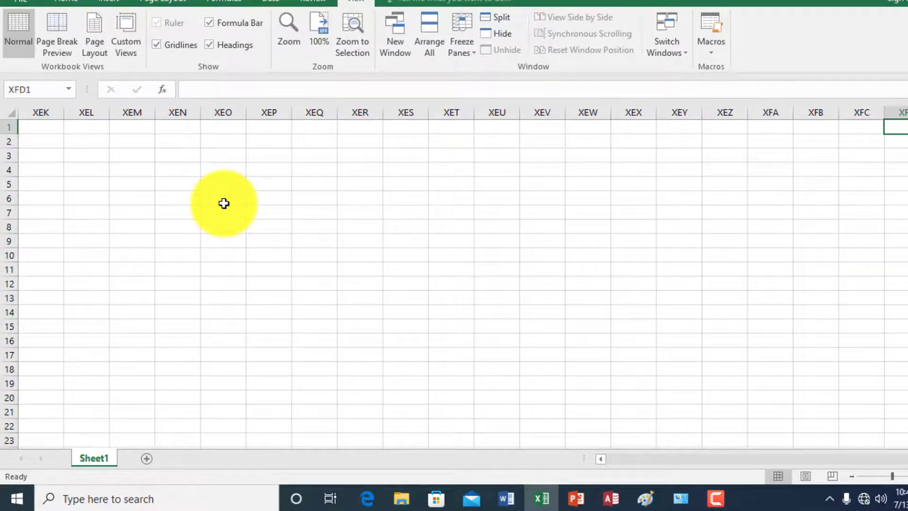
{"action": "key", "text": "ctrl+Left"}
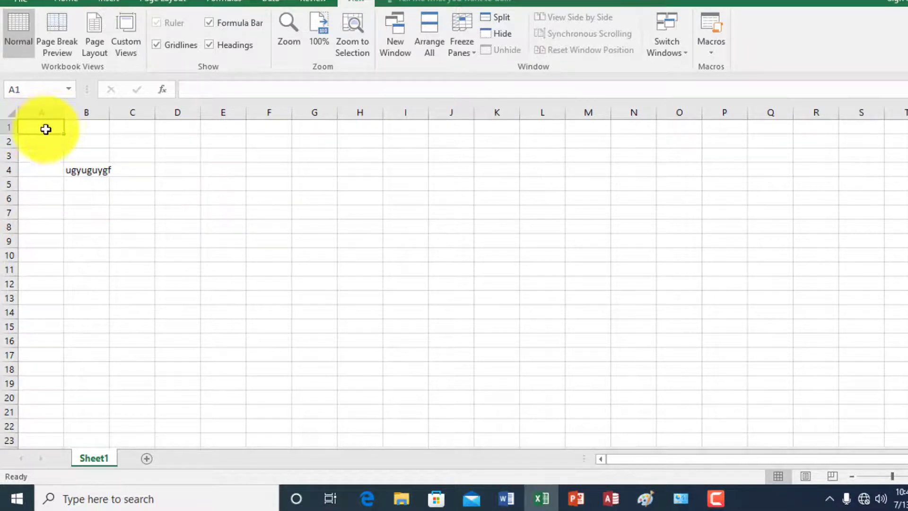
Step: Select C8 and add two new worksheets, Sheet2 and Sheet3
{"action": "left_click", "coordinate": [130, 226]}
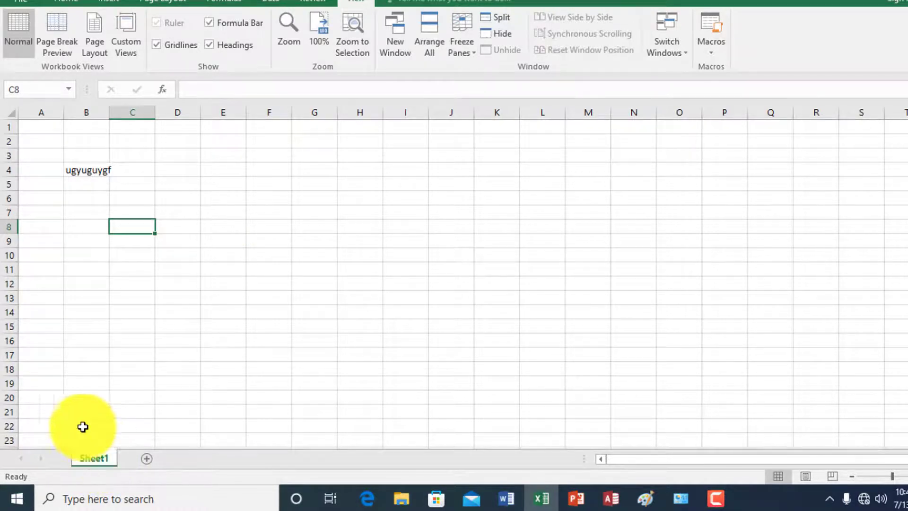
{"action": "left_click", "coordinate": [146, 459]}
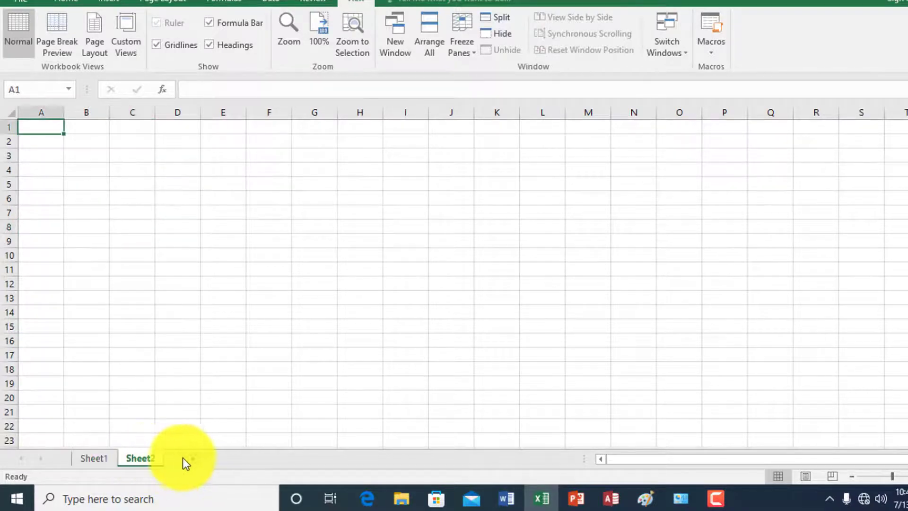
{"action": "left_click", "coordinate": [193, 457]}
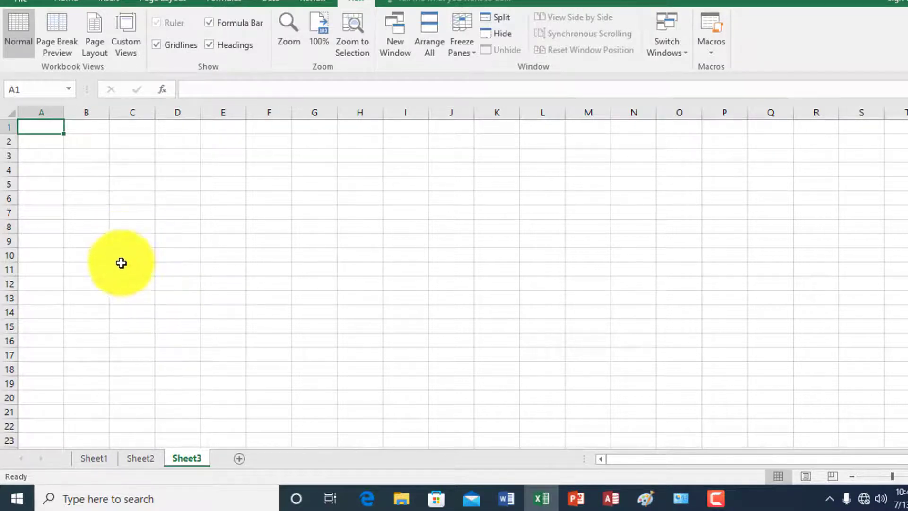
Step: Switch between the sheet tabs, then delete Sheet3 from its tab's context menu
{"action": "left_click_drag", "start_coordinate": [92, 463], "coordinate": [103, 461]}
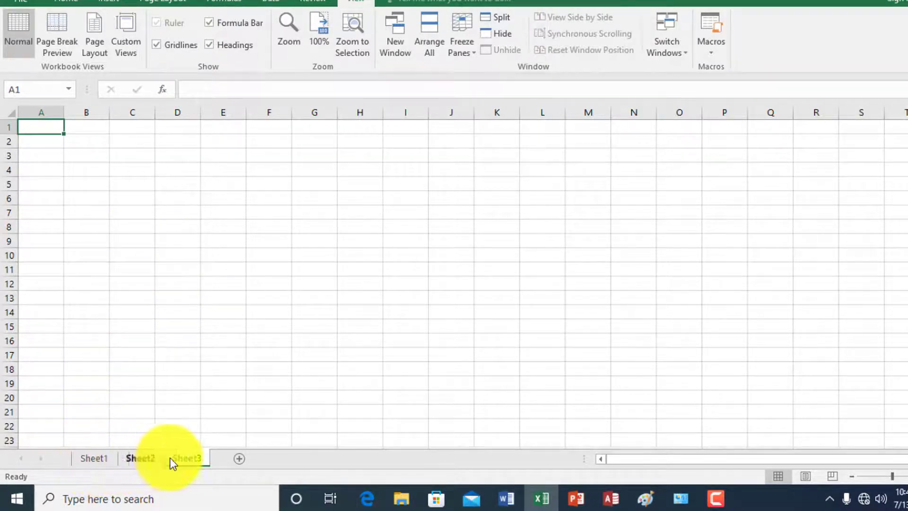
{"action": "left_click", "coordinate": [103, 461]}
{"action": "left_click", "coordinate": [140, 458]}
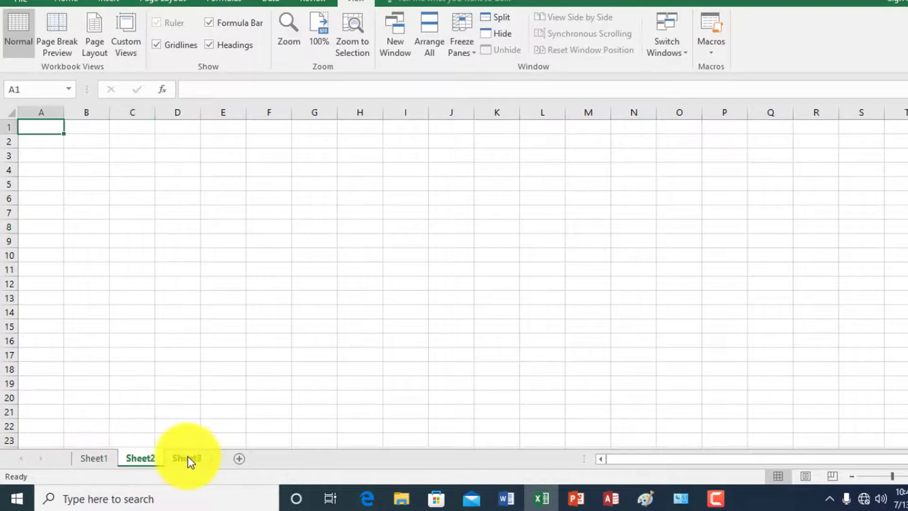
{"action": "left_click", "coordinate": [191, 459]}
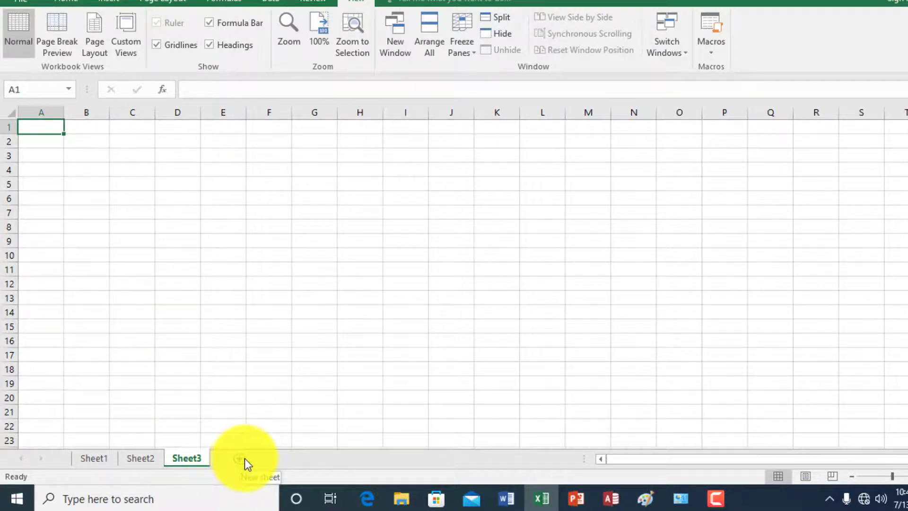
{"action": "right_click", "coordinate": [184, 458]}
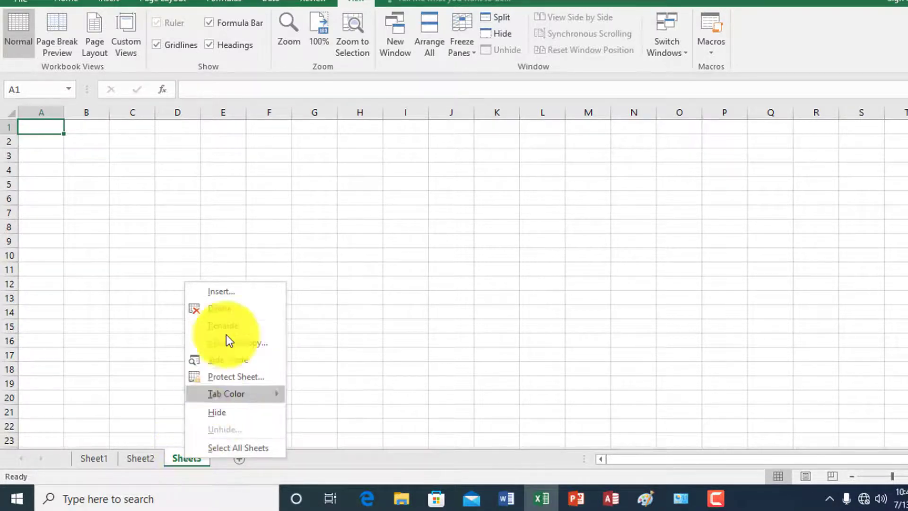
{"action": "left_click", "coordinate": [225, 308]}
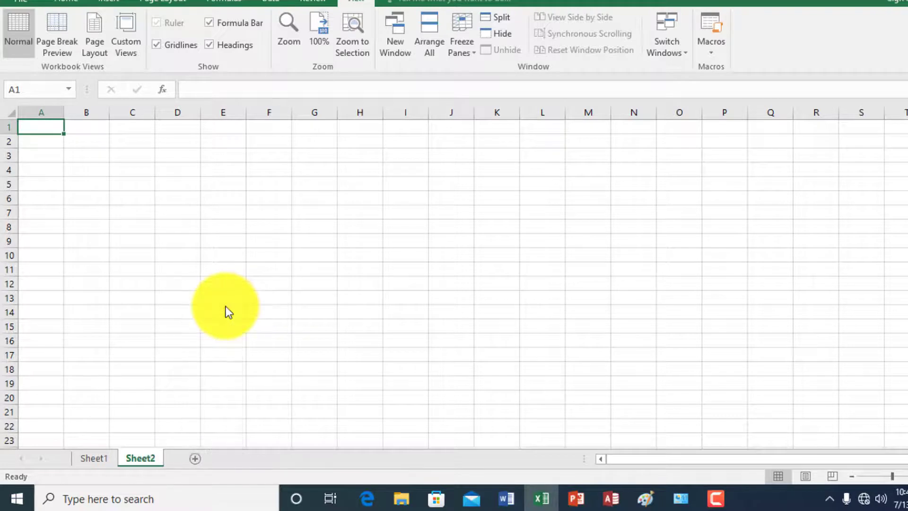
{"action": "left_click", "coordinate": [449, 313]}
{"action": "left_click", "coordinate": [208, 201]}
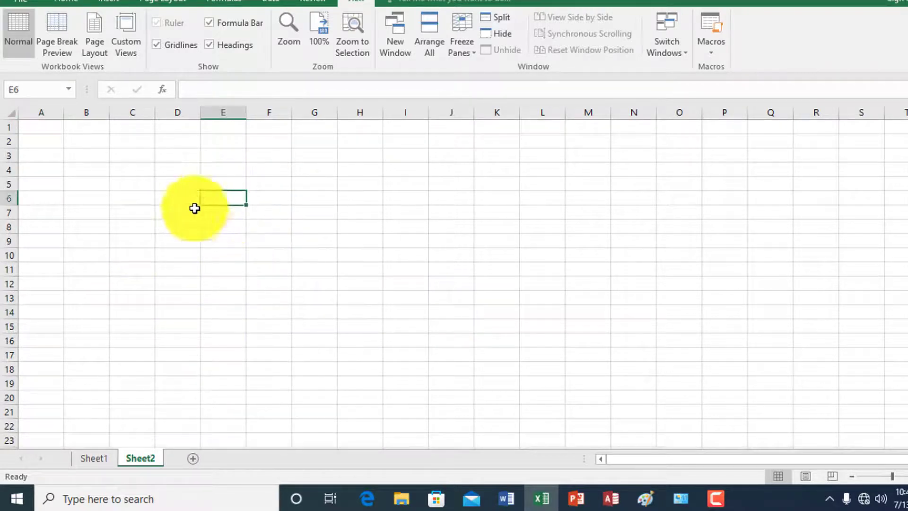
{"action": "left_click", "coordinate": [95, 154]}
{"action": "left_click", "coordinate": [39, 124]}
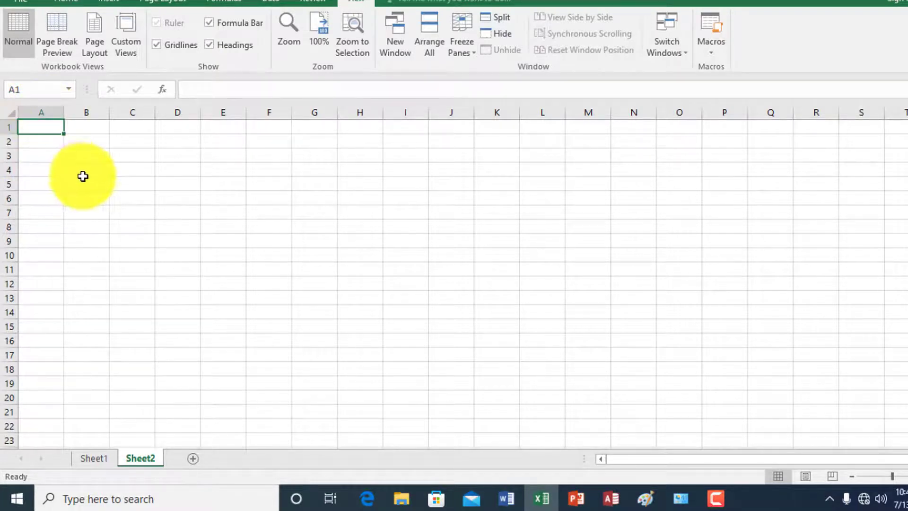
{"action": "left_click", "coordinate": [83, 170]}
{"action": "left_click", "coordinate": [41, 130]}
{"action": "left_click", "coordinate": [88, 183]}
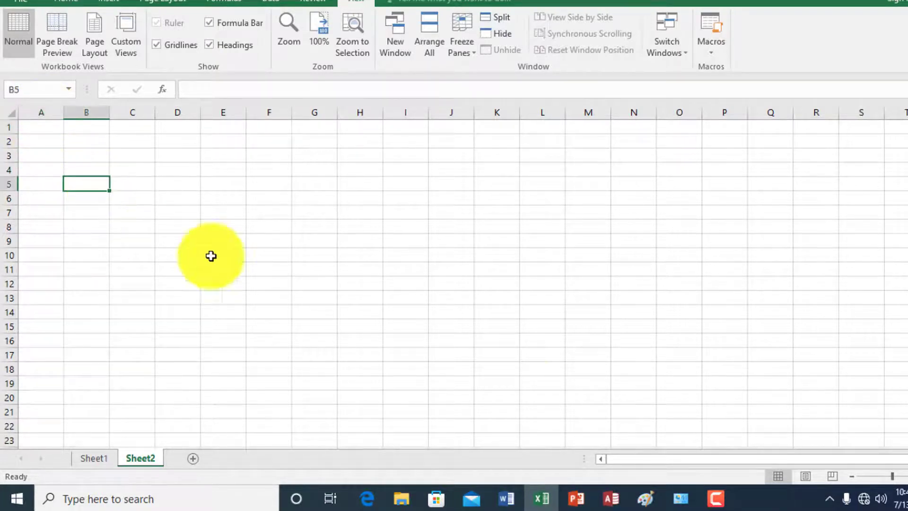
{"action": "left_click", "coordinate": [575, 366]}
{"action": "left_click_drag", "start_coordinate": [635, 461], "coordinate": [705, 461]}
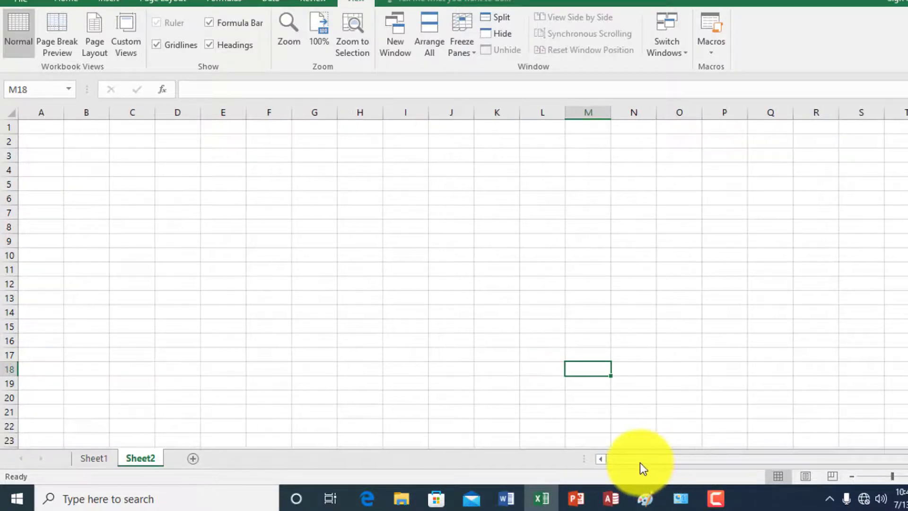
{"action": "left_click_drag", "start_coordinate": [708, 467], "coordinate": [618, 465]}
{"action": "left_click", "coordinate": [362, 197]}
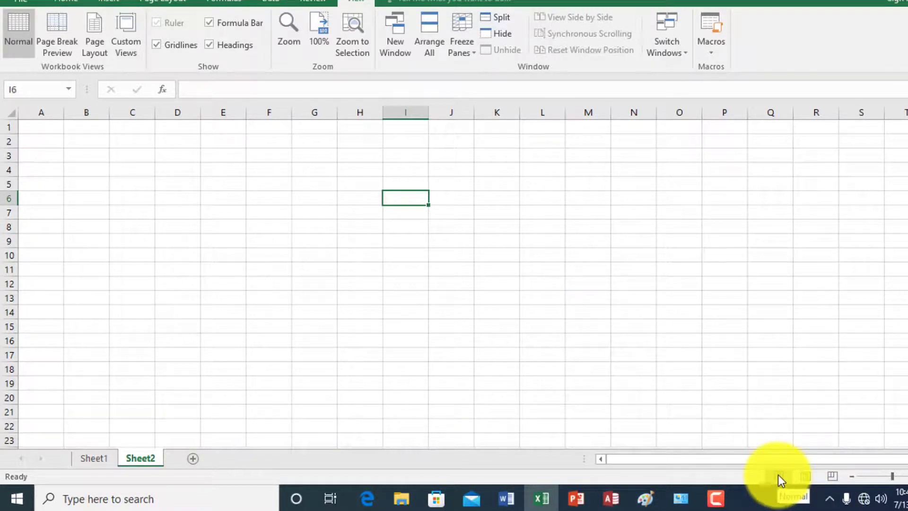
Step: Select D2 on Sheet2 and view it in Page Layout, scrolling through the pages
{"action": "left_click", "coordinate": [197, 142]}
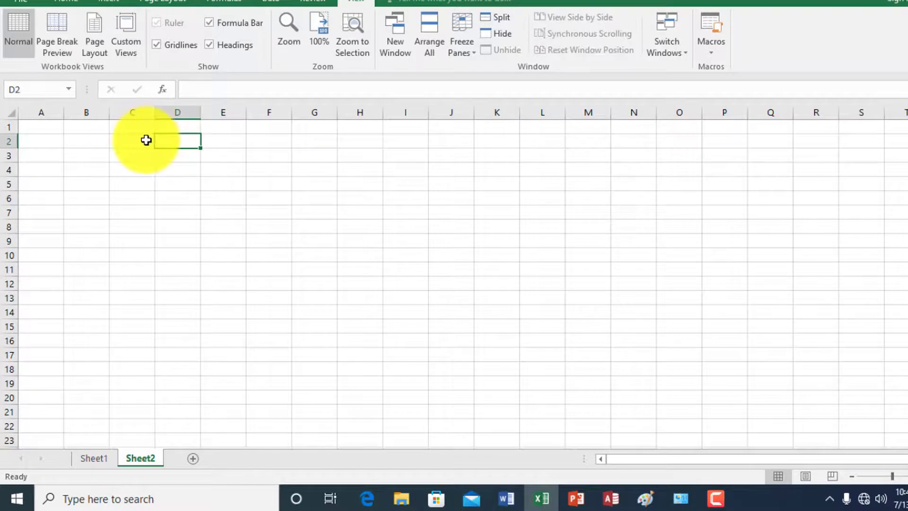
{"action": "left_click", "coordinate": [807, 475]}
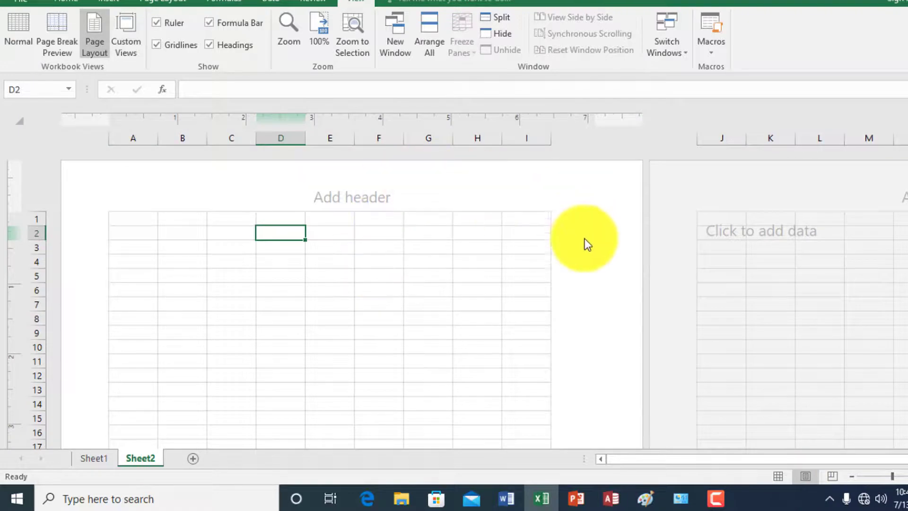
{"action": "scroll", "coordinate": [566, 261], "scroll_direction": "down", "scroll_amount": 4}
{"action": "scroll", "coordinate": [564, 265], "scroll_direction": "down", "scroll_amount": 7}
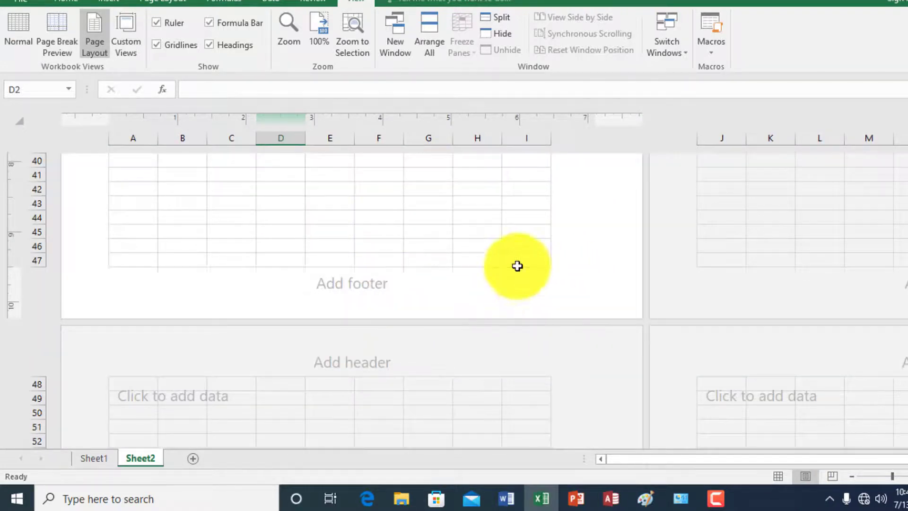
{"action": "scroll", "coordinate": [517, 263], "scroll_direction": "up", "scroll_amount": 10}
{"action": "scroll", "coordinate": [537, 243], "scroll_direction": "up", "scroll_amount": 4}
Step: Switch to Page Break Preview with Alt+W, I, then return to Normal view
{"action": "key", "text": "alt+w"}
{"action": "key", "text": "i"}
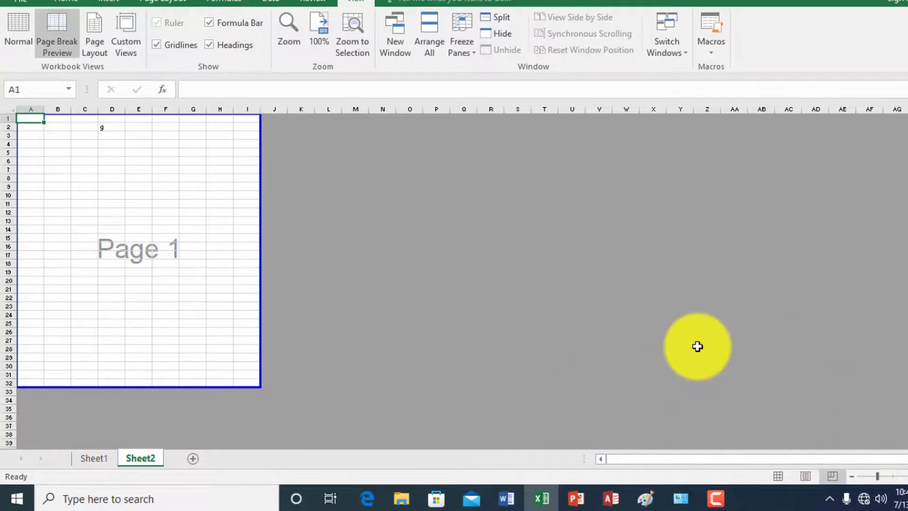
{"action": "left_click", "coordinate": [778, 476]}
{"action": "left_click", "coordinate": [177, 170]}
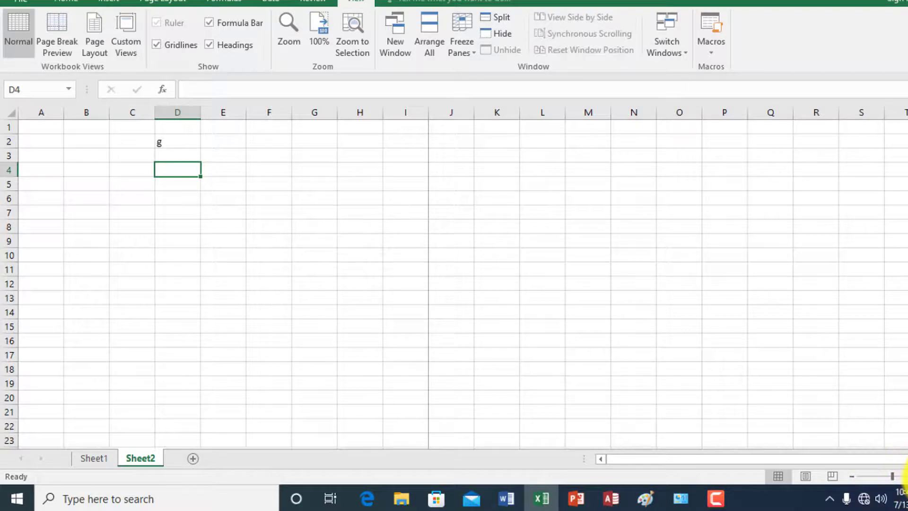
Step: Zoom Sheet2 in four steps, then zoom out seven steps to fit more cells
{"action": "left_click", "coordinate": [904, 476]}
{"action": "left_click", "coordinate": [904, 476]}
{"action": "left_click", "coordinate": [905, 476]}
{"action": "left_click", "coordinate": [904, 476]}
{"action": "left_click", "coordinate": [904, 476]}
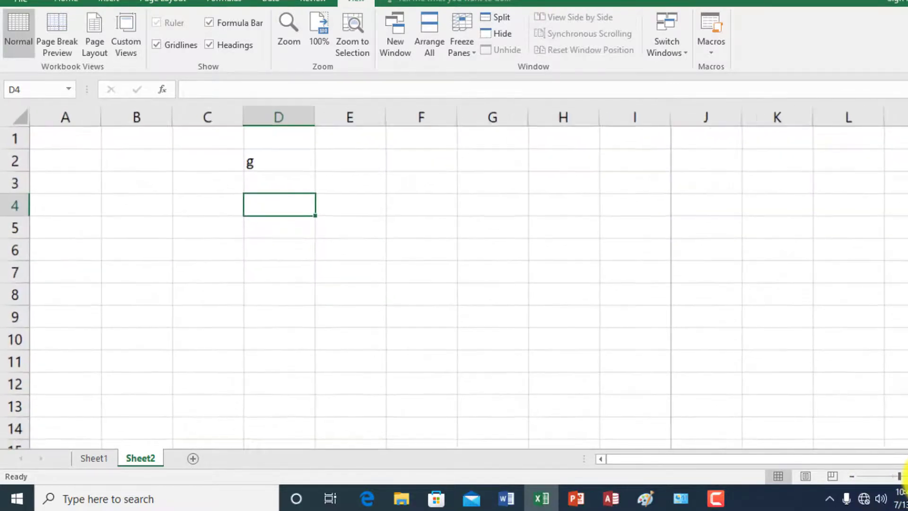
{"action": "left_click", "coordinate": [905, 475]}
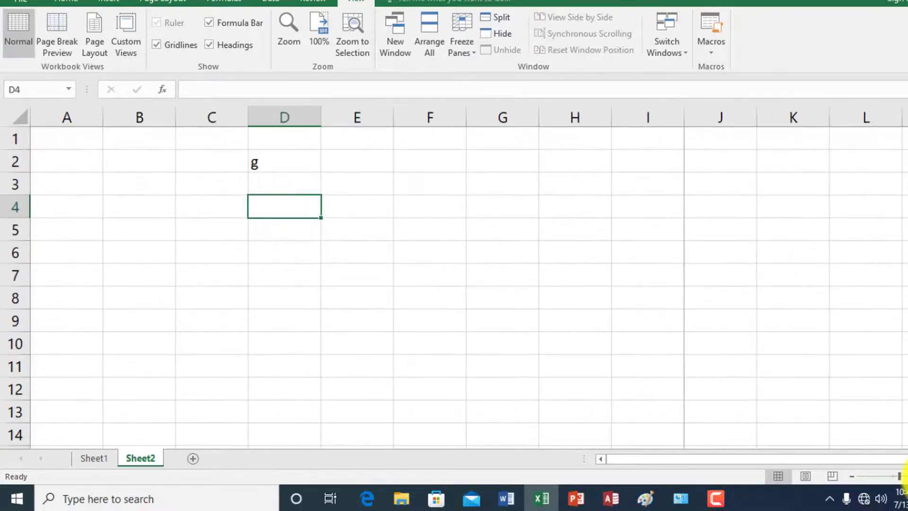
{"action": "left_click", "coordinate": [853, 477]}
{"action": "left_click", "coordinate": [853, 476]}
{"action": "left_click", "coordinate": [853, 477]}
{"action": "left_click", "coordinate": [854, 476]}
{"action": "left_click", "coordinate": [853, 476]}
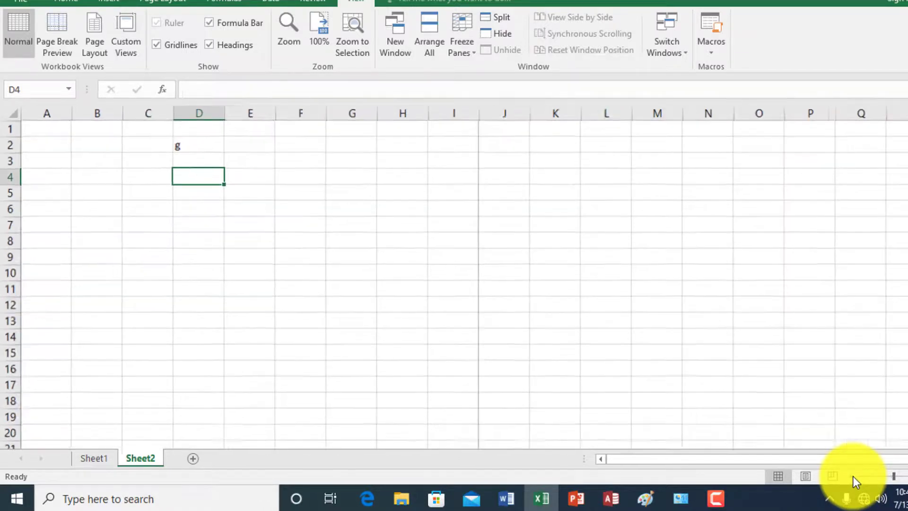
{"action": "left_click", "coordinate": [853, 476]}
{"action": "left_click", "coordinate": [853, 476]}
{"action": "left_click", "coordinate": [854, 476]}
{"action": "left_click", "coordinate": [180, 235]}
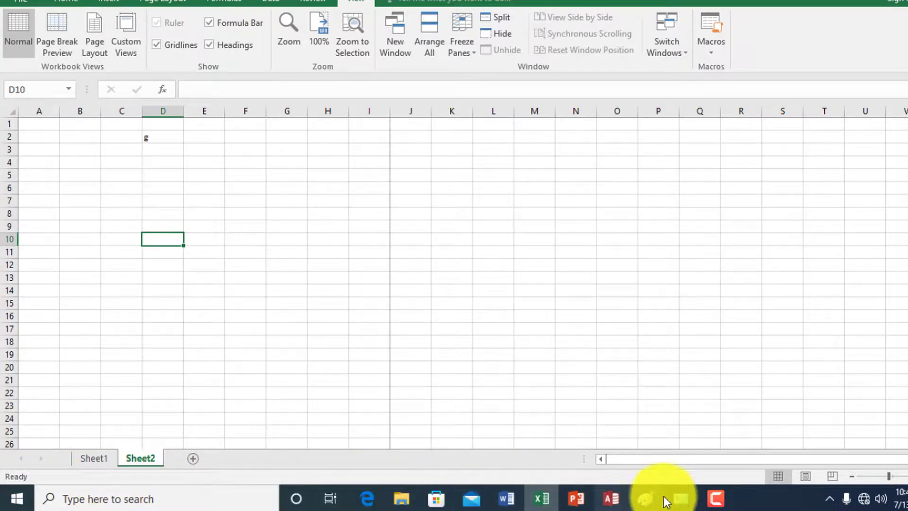
{"action": "mouse_move", "coordinate": [898, 498]}
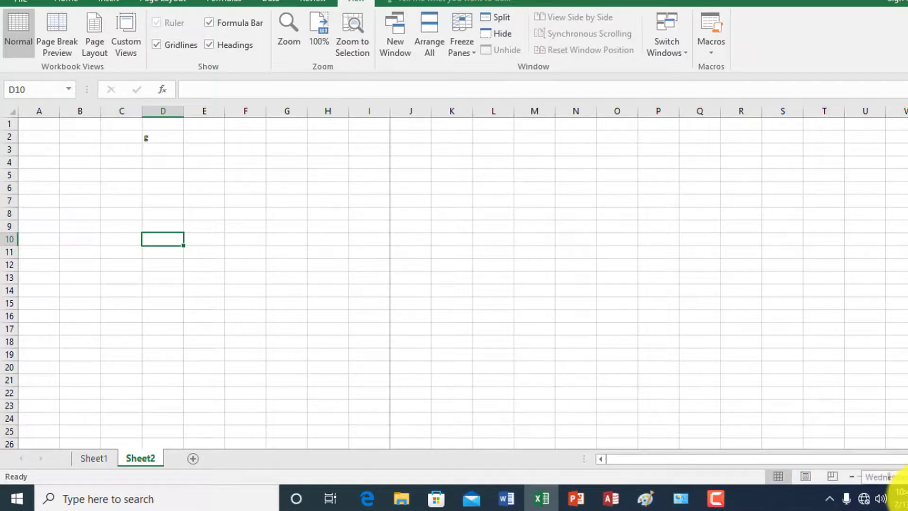
Step: Select cells M13 and C3, the range A1:D4, then cell D2 holding 'g'
{"action": "left_click", "coordinate": [529, 279]}
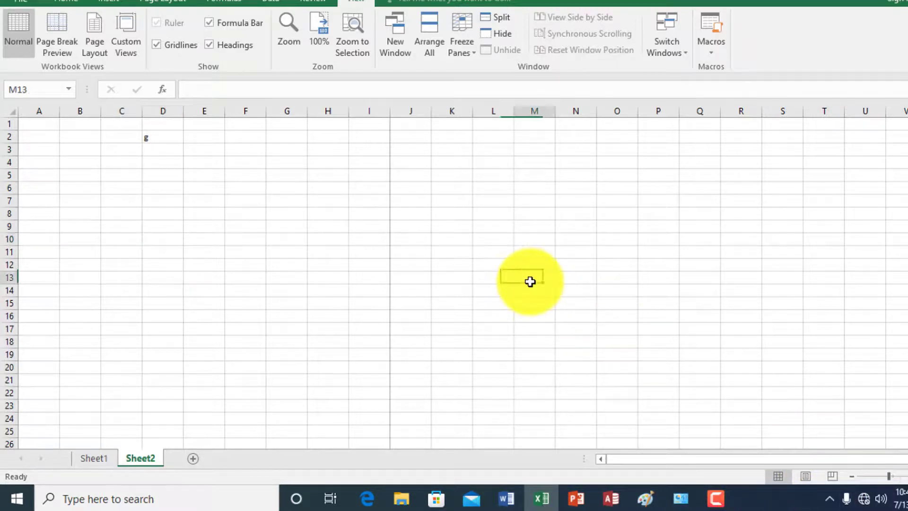
{"action": "left_click", "coordinate": [109, 149]}
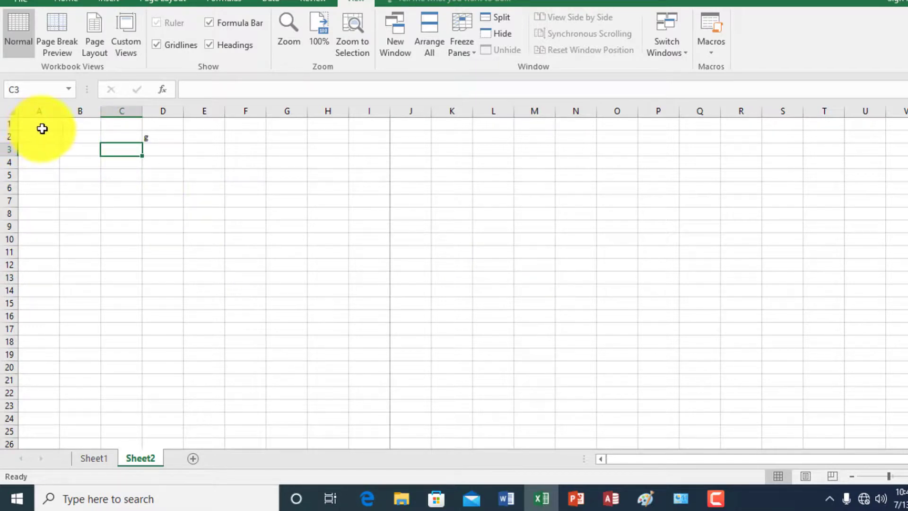
{"action": "left_click_drag", "start_coordinate": [42, 128], "coordinate": [169, 166]}
{"action": "left_click", "coordinate": [163, 136]}
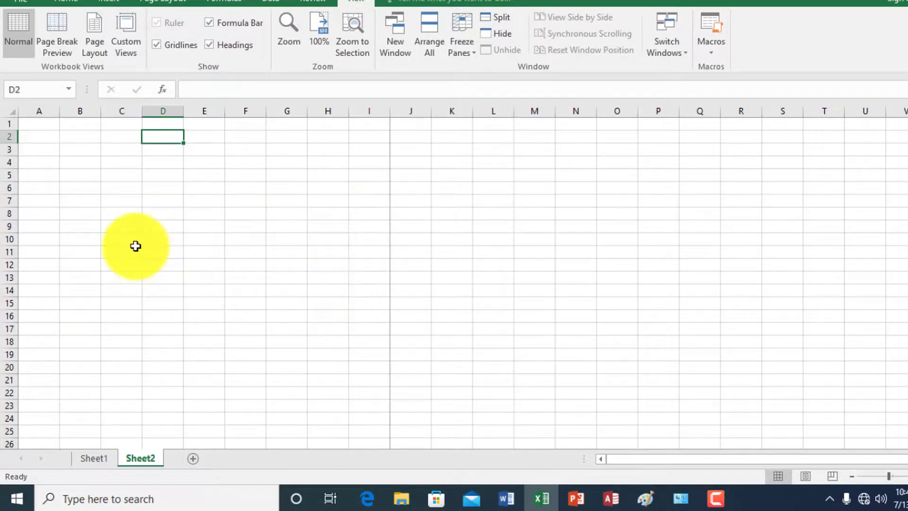
Step: Zoom the sheet back in and select cell A1 to start the table
{"action": "scroll", "coordinate": [314, 282], "scroll_direction": "up", "scroll_amount": 4, "text": "ctrl"}
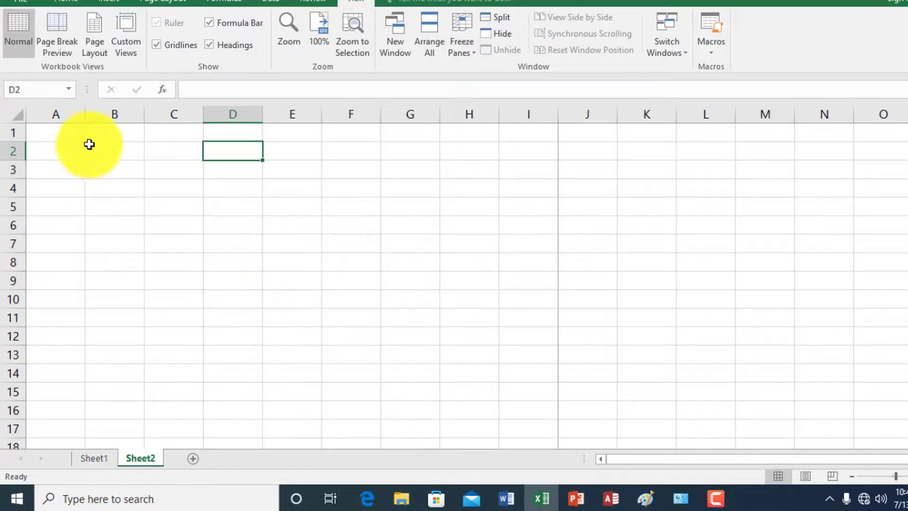
{"action": "left_click", "coordinate": [48, 134]}
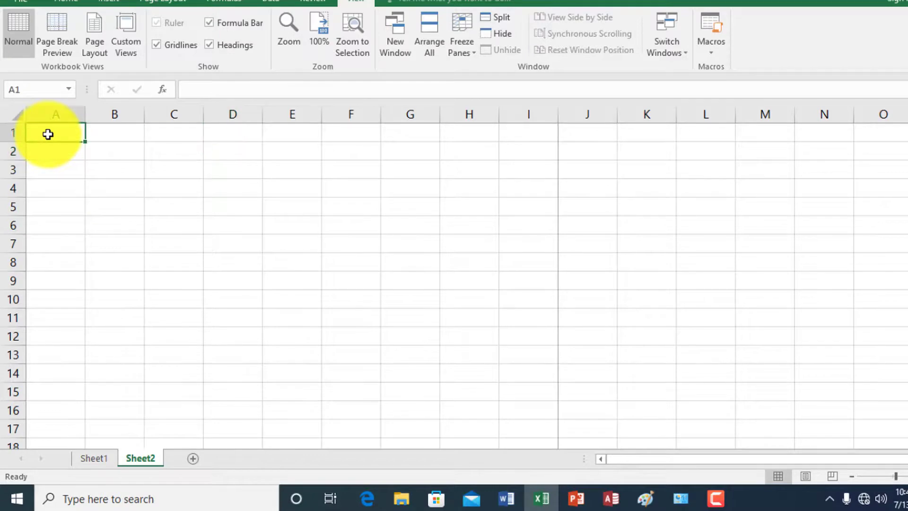
{"action": "left_click", "coordinate": [47, 145]}
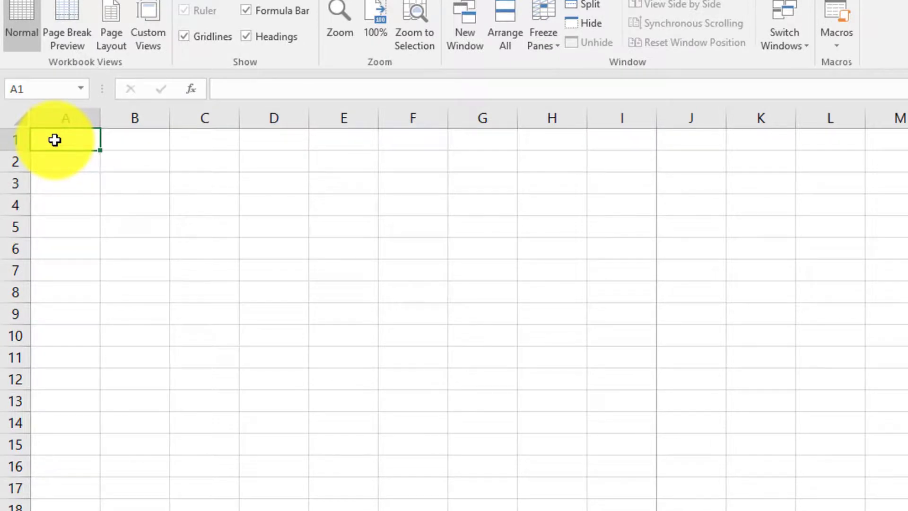
Step: Enter the headings Name, CLass and Roll into cells A1, B1 and C1
{"action": "type", "text": "Name"}
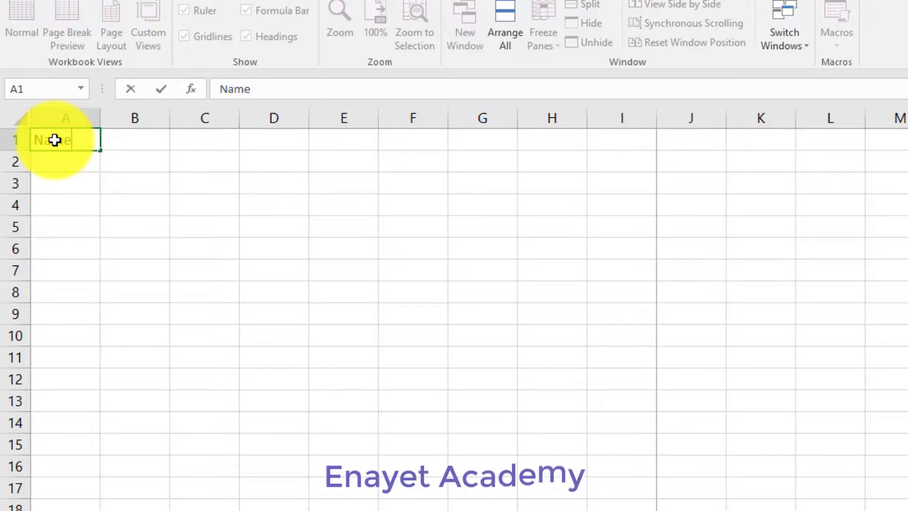
{"action": "key", "text": "Tab"}
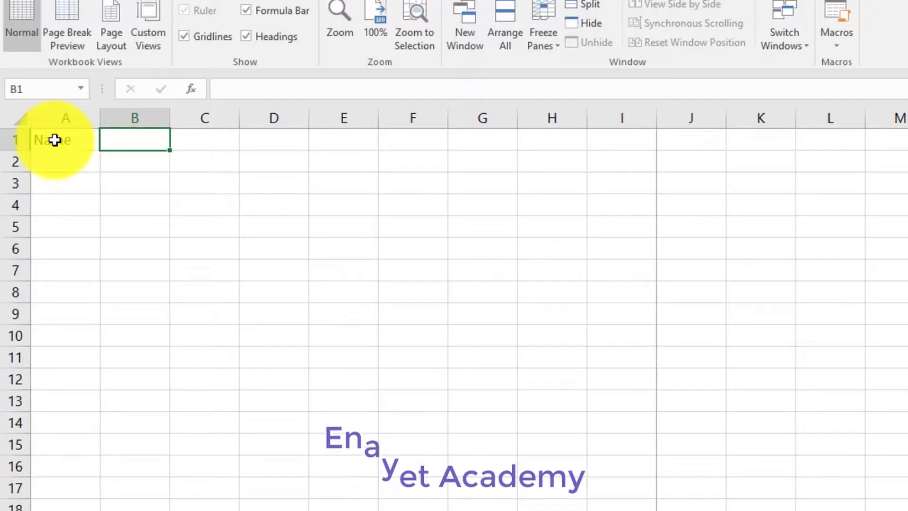
{"action": "type", "text": "CLass"}
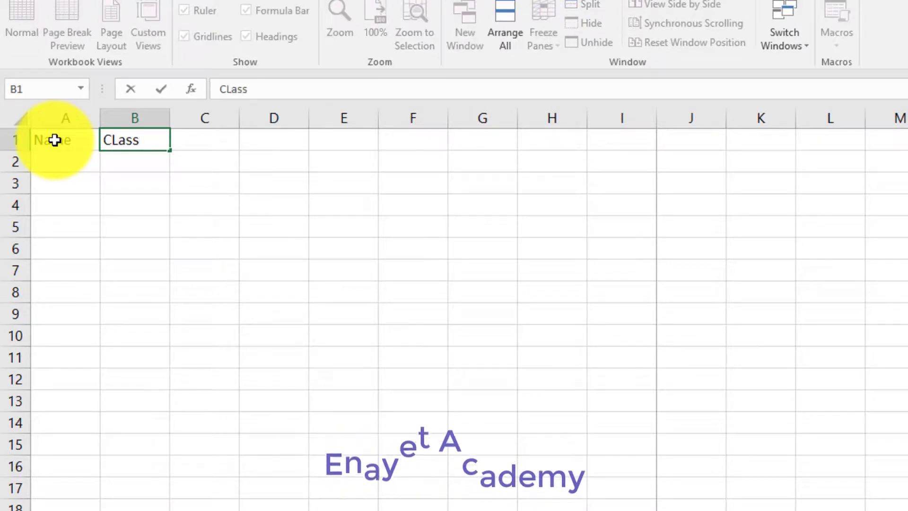
{"action": "key", "text": "Tab"}
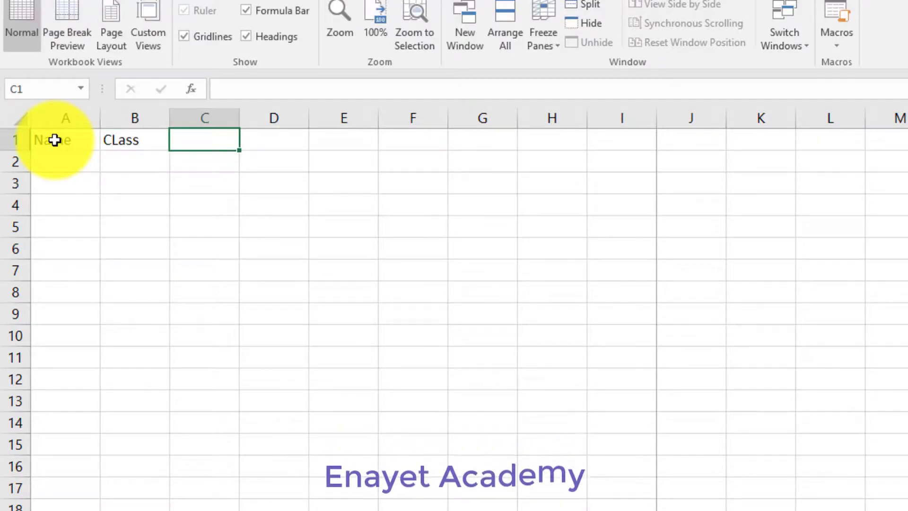
{"action": "type", "text": "Ro"}
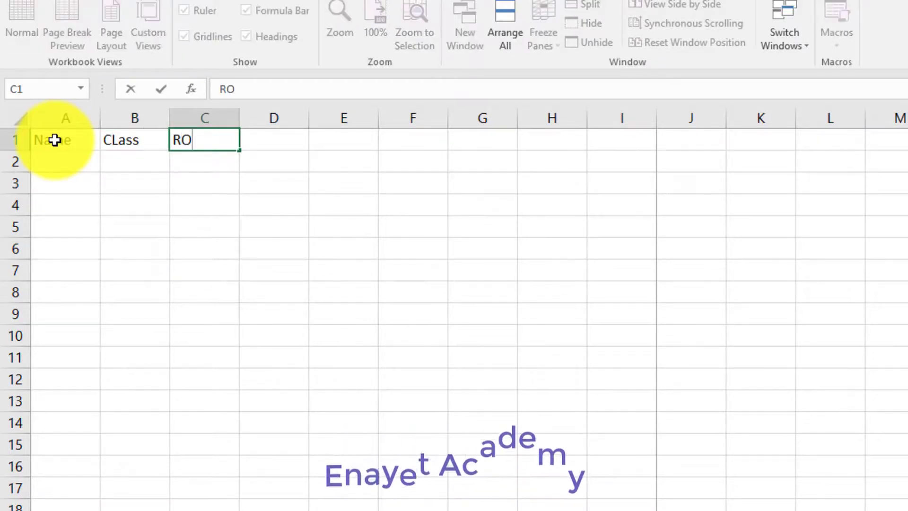
{"action": "type", "text": "ll"}
{"action": "left_click", "coordinate": [86, 171]}
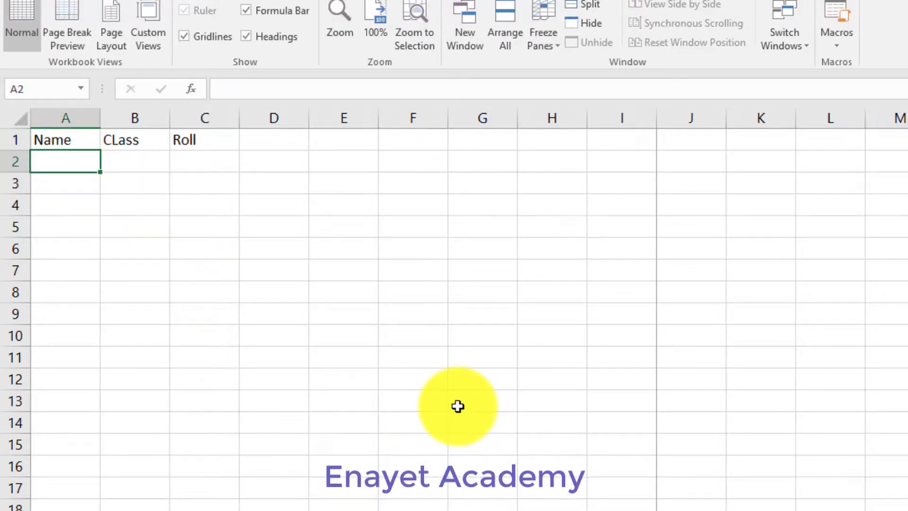
Step: Fill row 2 with the first student's name, class 10 and roll 01
{"action": "type", "text": "Pa"}
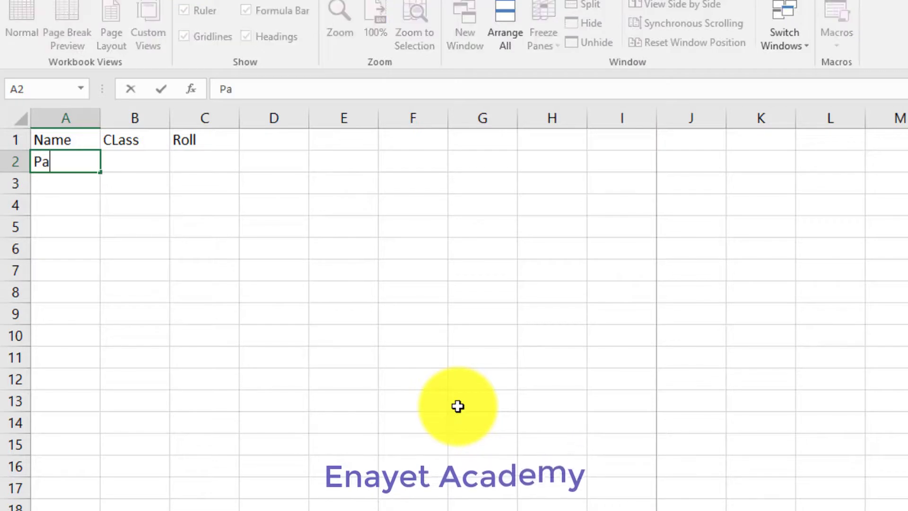
{"action": "type", "text": "yel"}
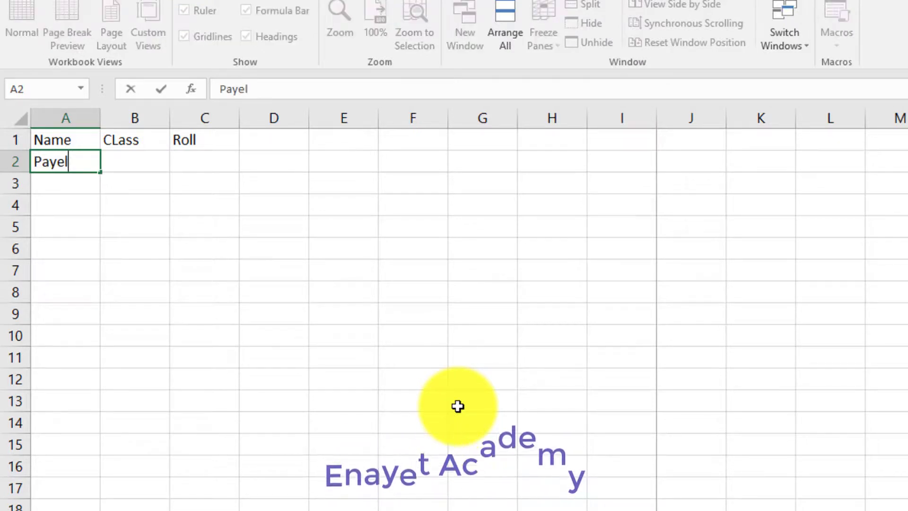
{"action": "key", "text": "Tab"}
{"action": "type", "text": "10"}
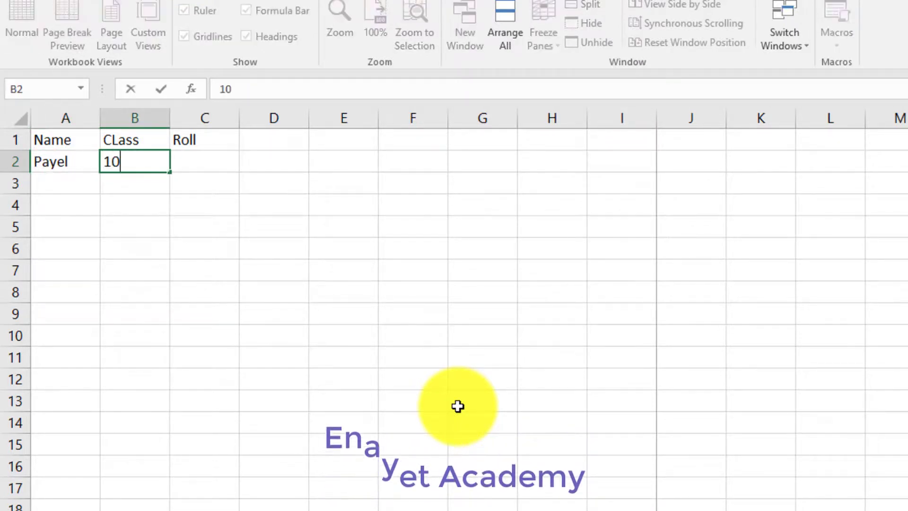
{"action": "key", "text": "Tab"}
{"action": "type", "text": "01"}
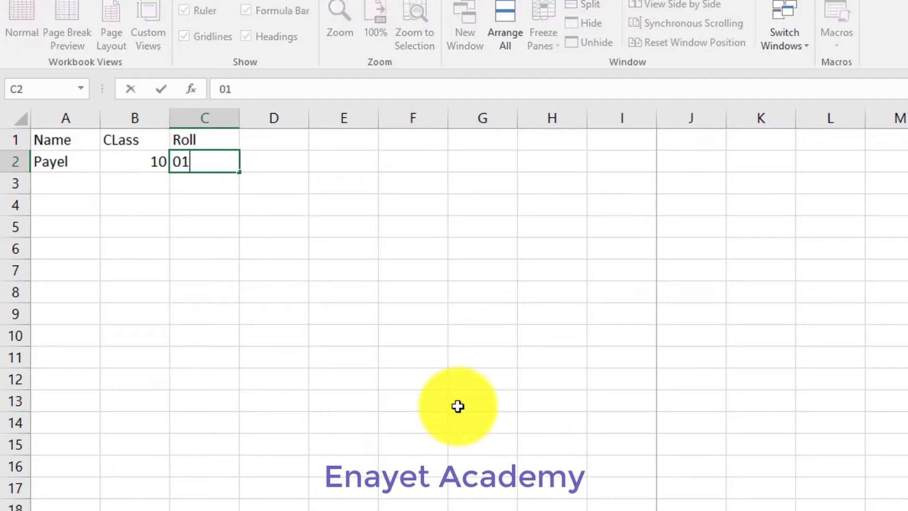
{"action": "key", "text": "Return"}
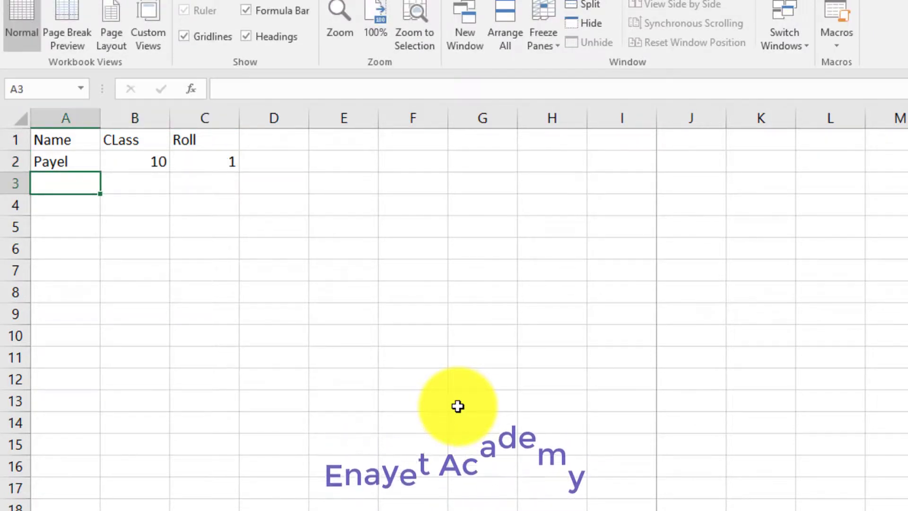
Step: Fill row 3 with the second student's name, class 10 and roll 02
{"action": "type", "text": "Mitu"}
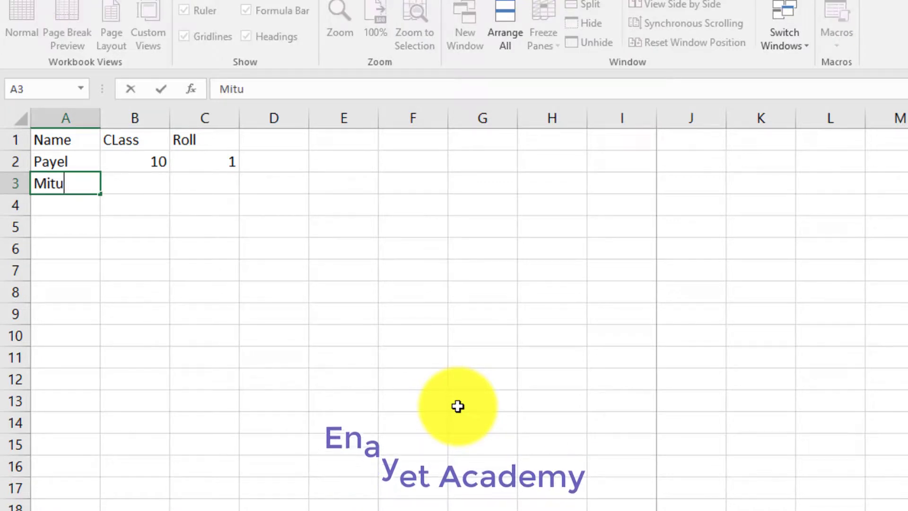
{"action": "key", "text": "Tab"}
{"action": "type", "text": "1"}
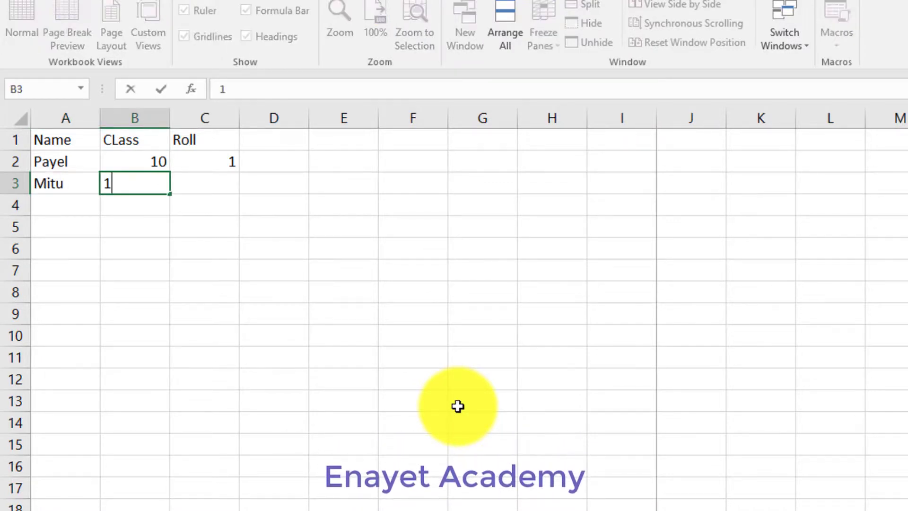
{"action": "key", "text": "Tab"}
{"action": "type", "text": "02"}
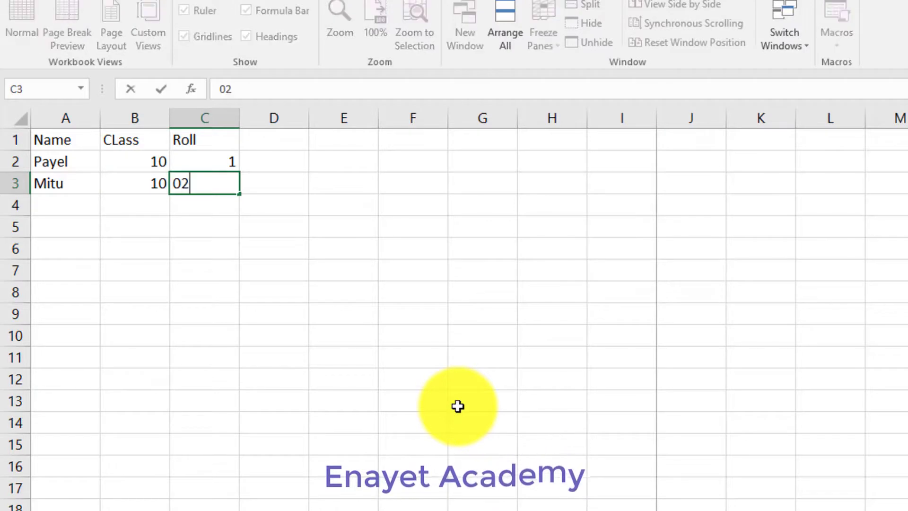
{"action": "key", "text": "Return"}
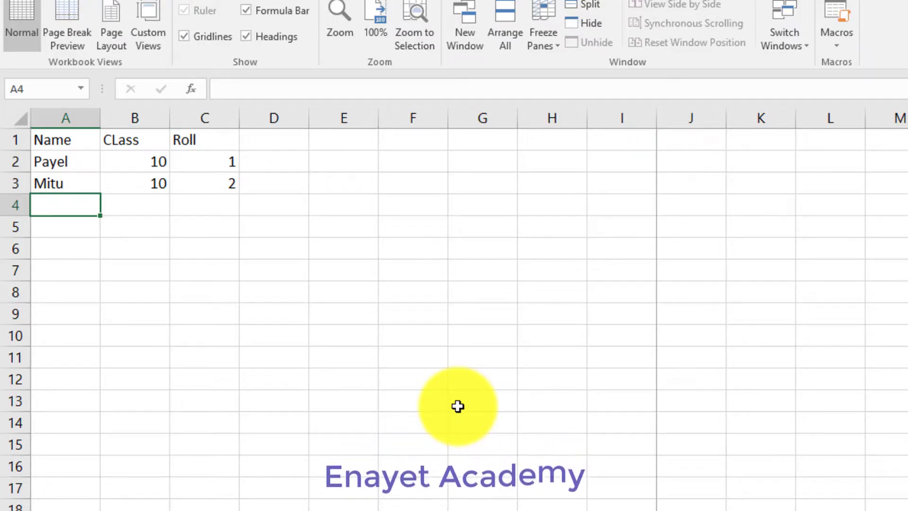
Step: Fill row 4 with the third student's name, class 10 and roll 3
{"action": "type", "text": "R"}
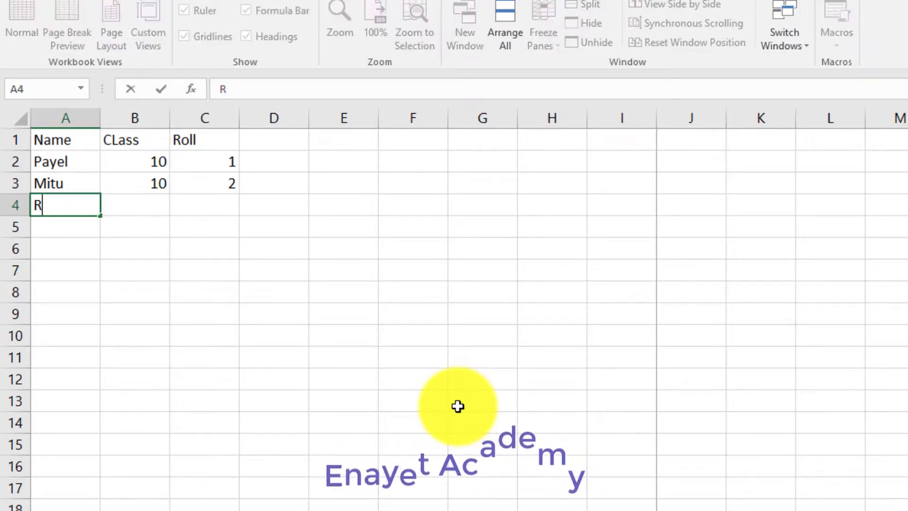
{"action": "type", "text": "itu"}
{"action": "key", "text": "Tab"}
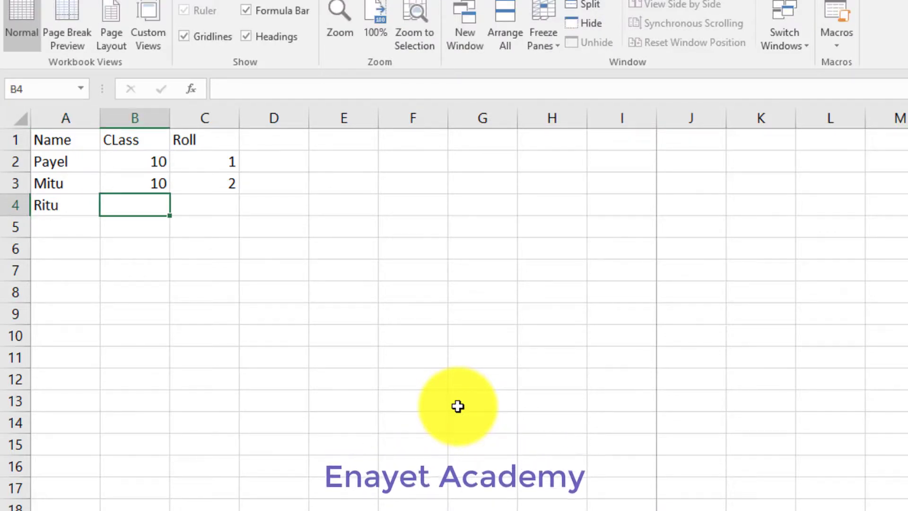
{"action": "type", "text": "10"}
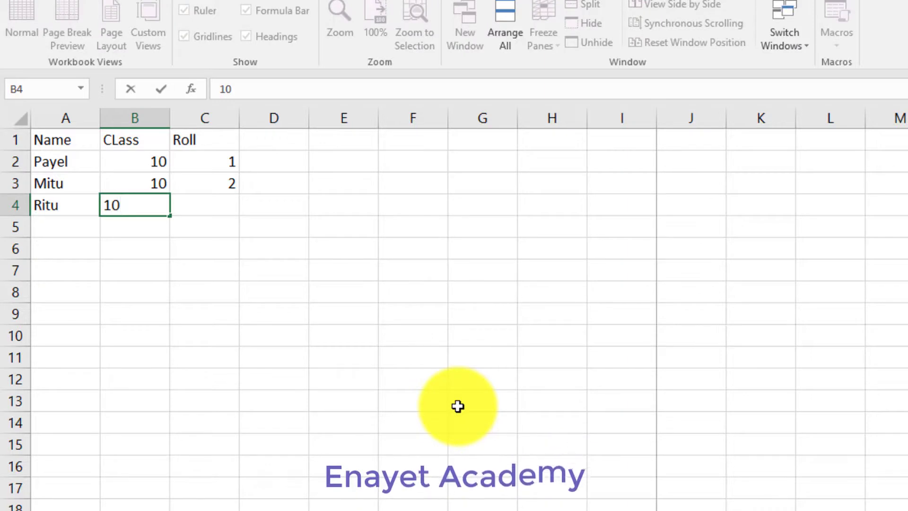
{"action": "key", "text": "Tab"}
{"action": "type", "text": "3"}
{"action": "key", "text": "Tab"}
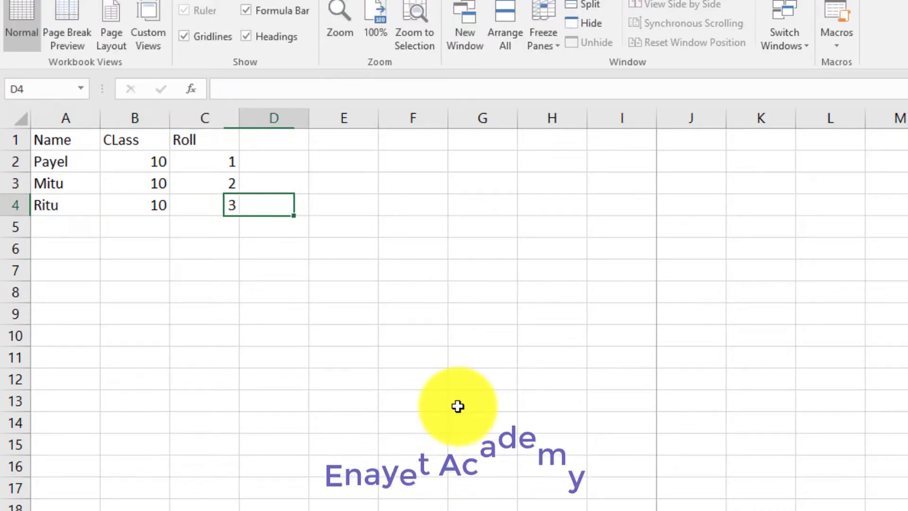
{"action": "left_click", "coordinate": [220, 320]}
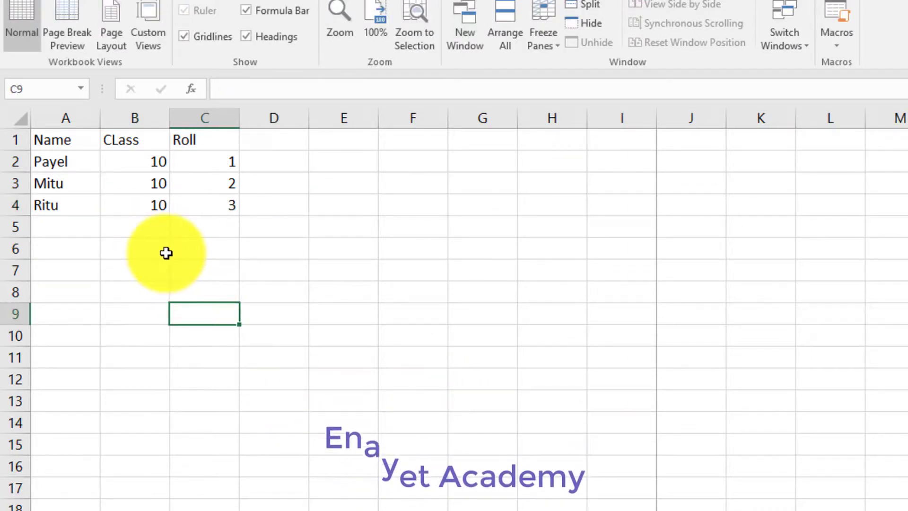
{"action": "left_click", "coordinate": [94, 266]}
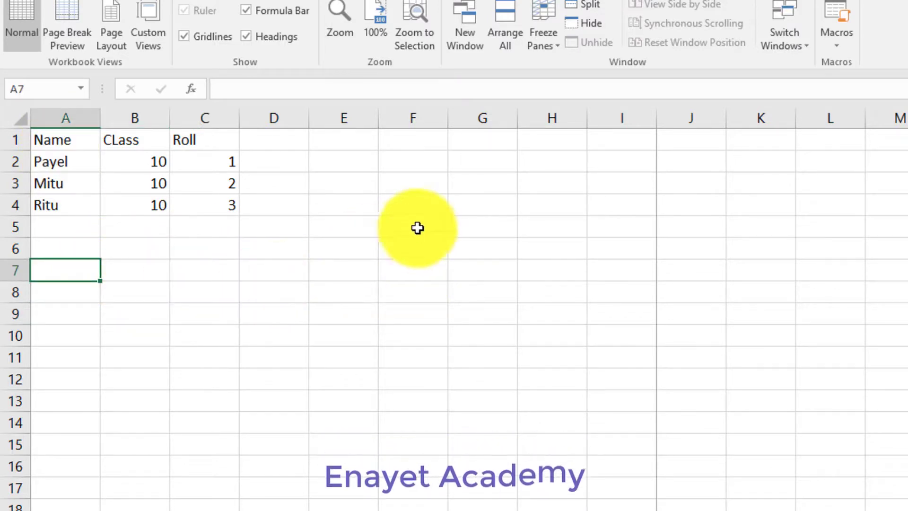
Step: Apply All Borders to the table range A1:C5 from the Home tab
{"action": "left_click", "coordinate": [66, 140]}
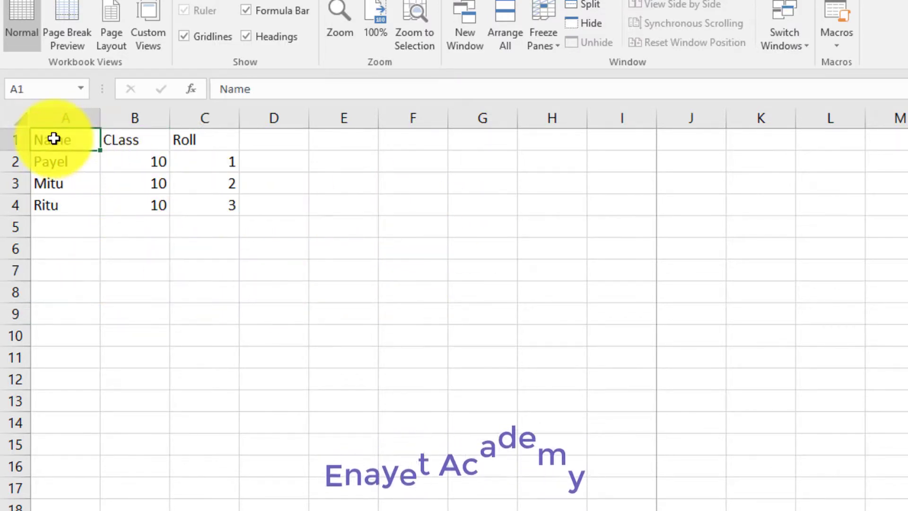
{"action": "left_click_drag", "start_coordinate": [86, 161], "coordinate": [192, 218]}
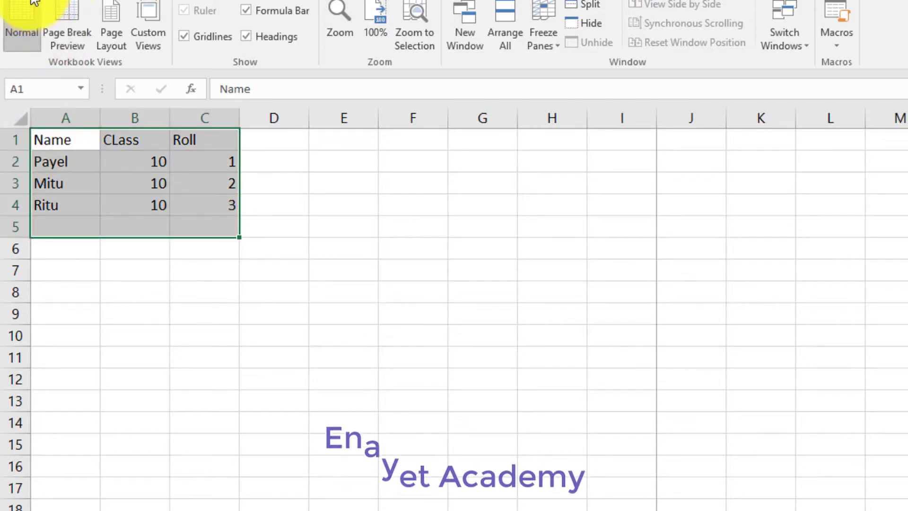
{"action": "left_click", "coordinate": [71, 1]}
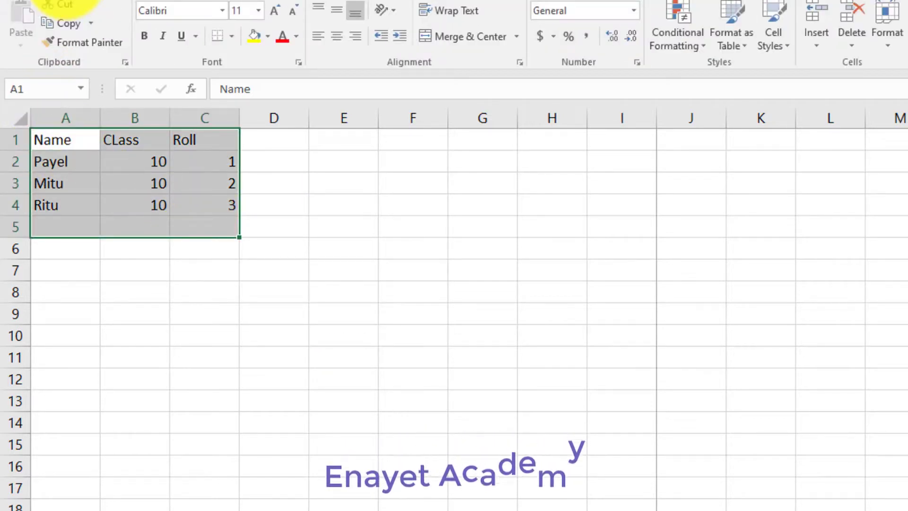
{"action": "left_click", "coordinate": [231, 35]}
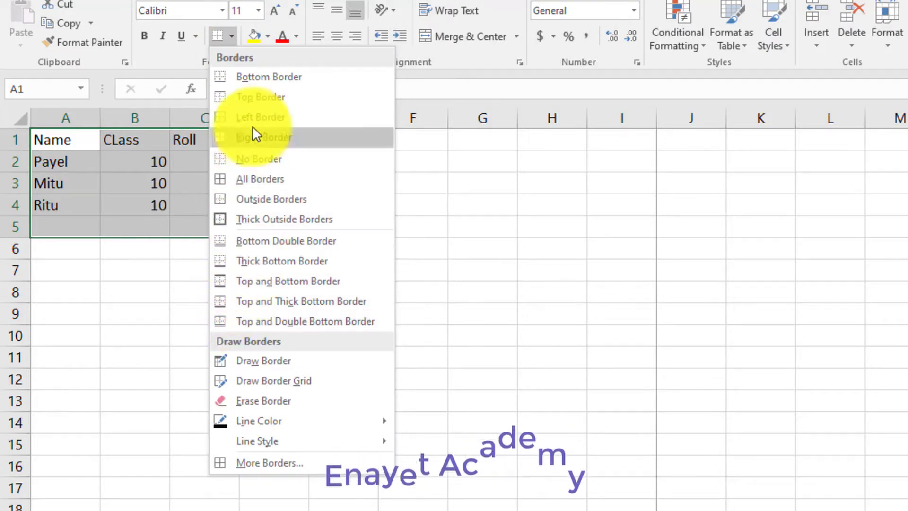
{"action": "left_click", "coordinate": [256, 180]}
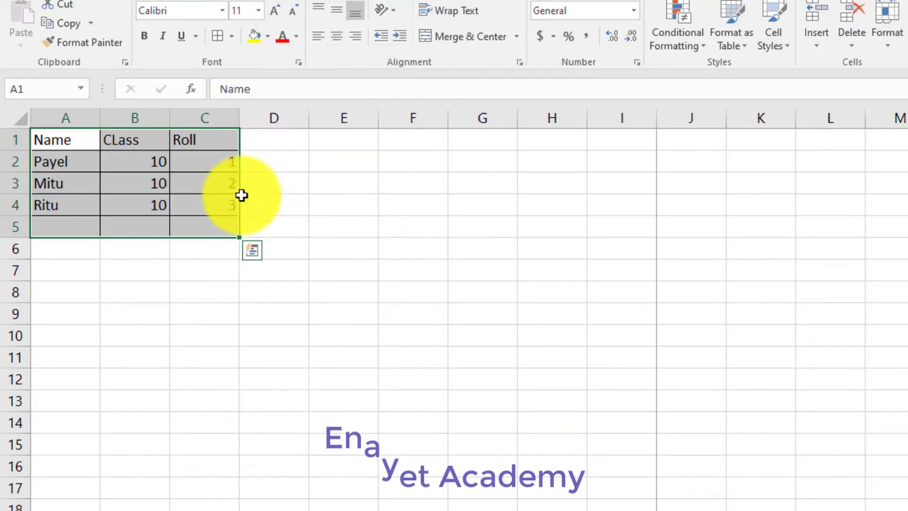
Step: Reselect and deselect A1:C5 to check the gridded borders
{"action": "left_click", "coordinate": [178, 310]}
{"action": "left_click", "coordinate": [70, 147]}
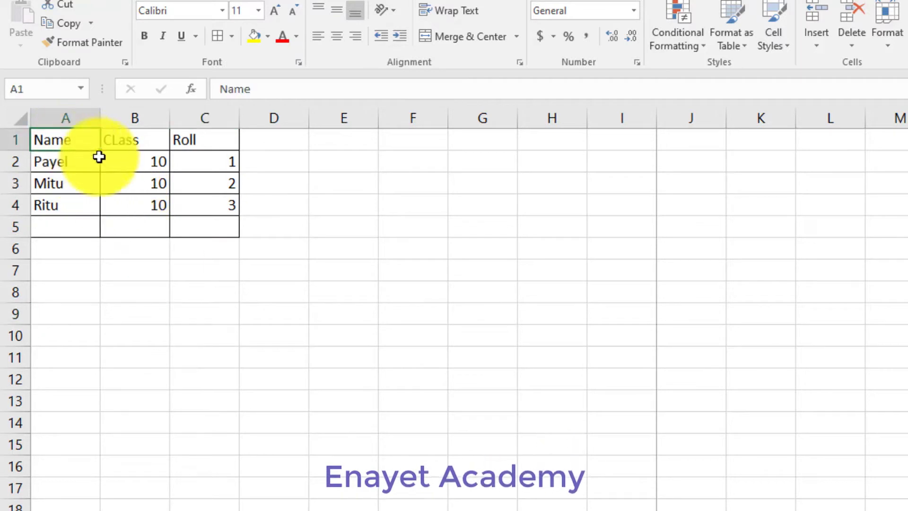
{"action": "left_click_drag", "start_coordinate": [99, 157], "coordinate": [188, 217]}
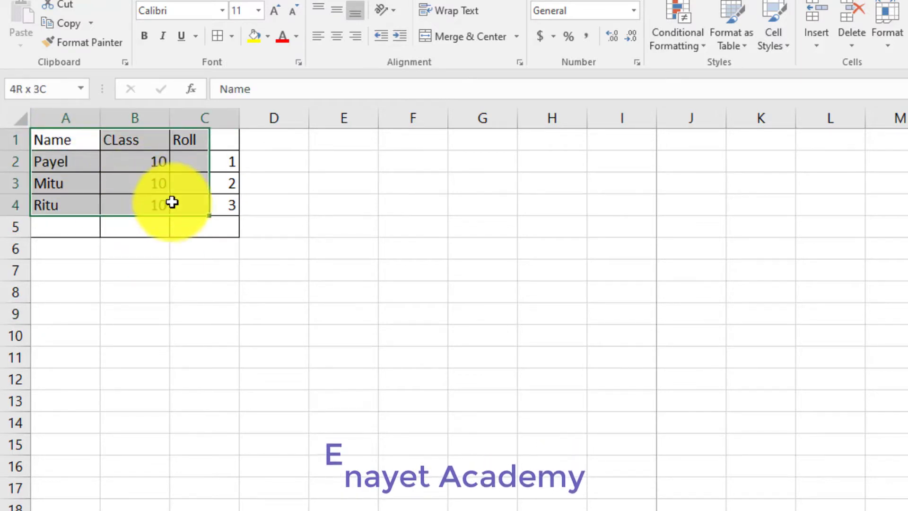
{"action": "left_click", "coordinate": [308, 227]}
{"action": "left_click_drag", "start_coordinate": [82, 139], "coordinate": [171, 201]}
{"action": "left_click", "coordinate": [204, 248]}
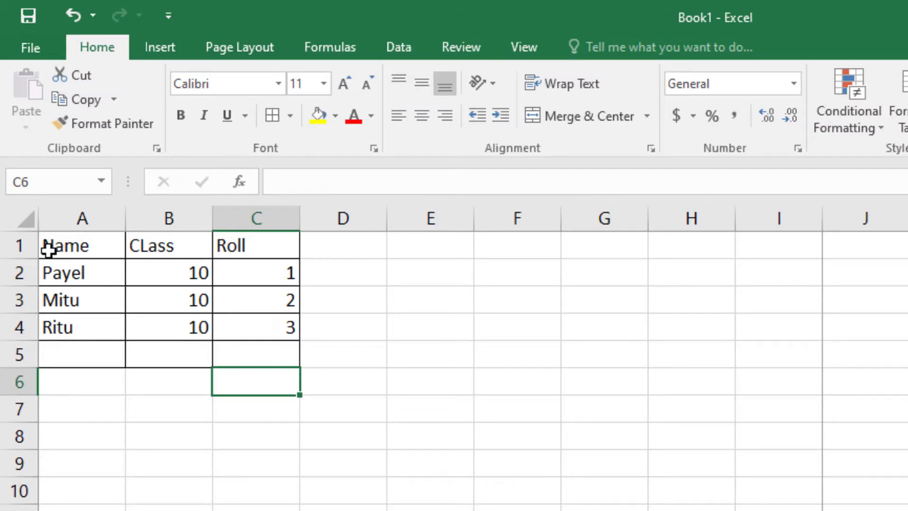
Step: Delete all entries in A1:C5 and set the range to No Border
{"action": "mouse_move", "coordinate": [45, 243]}
{"action": "left_mouse_down"}
{"action": "mouse_move", "coordinate": [171, 334]}
{"action": "mouse_move", "coordinate": [255, 354]}
{"action": "left_mouse_up"}
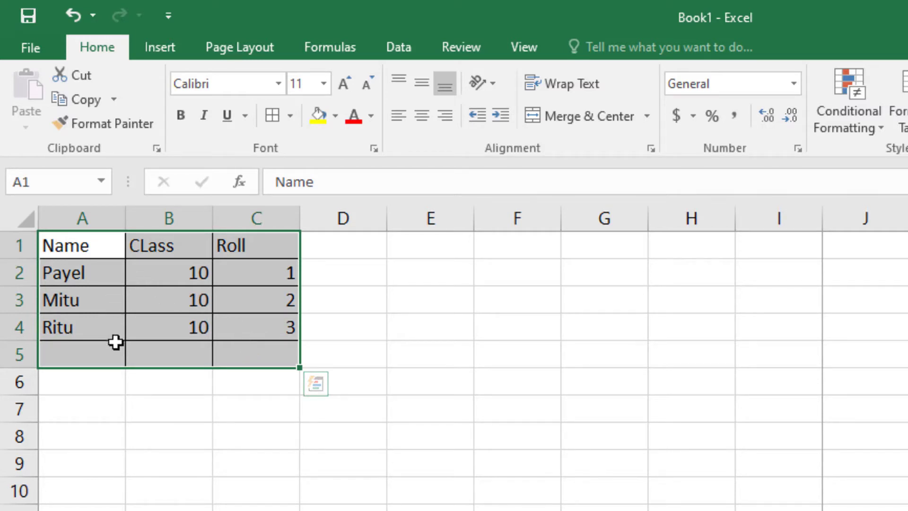
{"action": "key", "text": "Delete"}
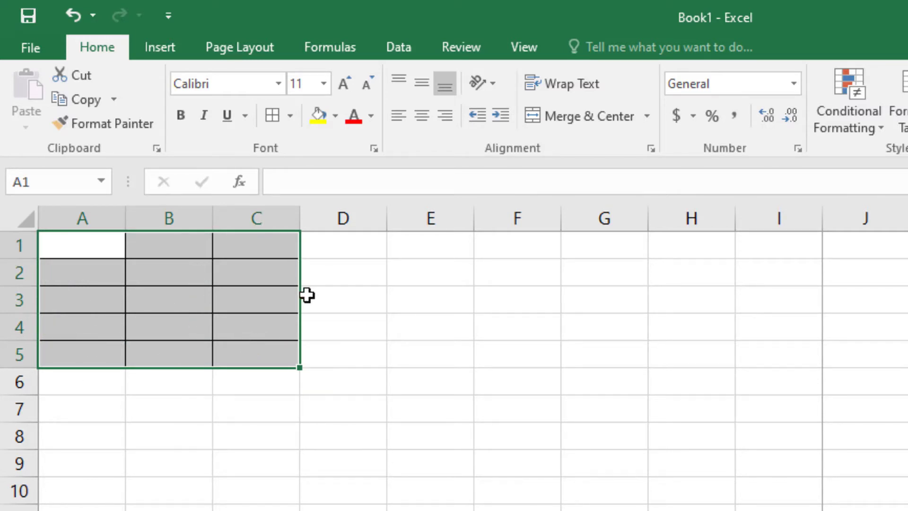
{"action": "left_click", "coordinate": [292, 116]}
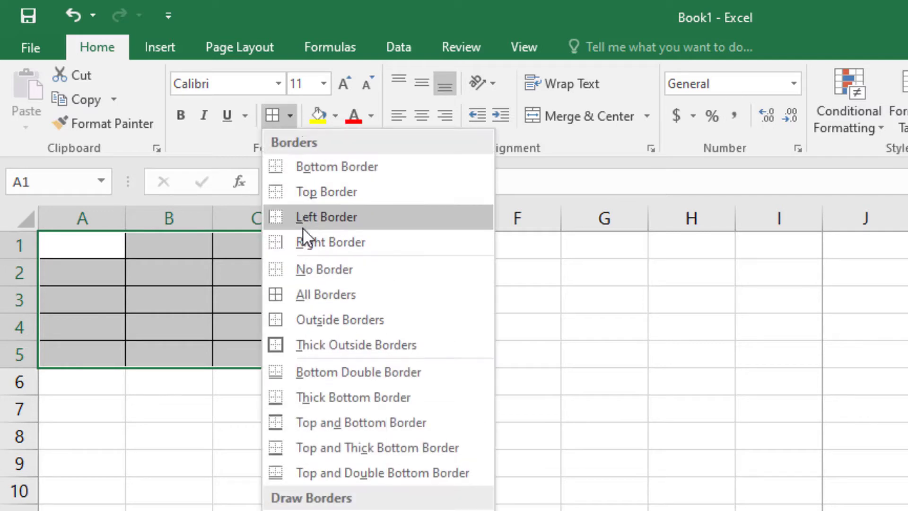
{"action": "left_click", "coordinate": [155, 296]}
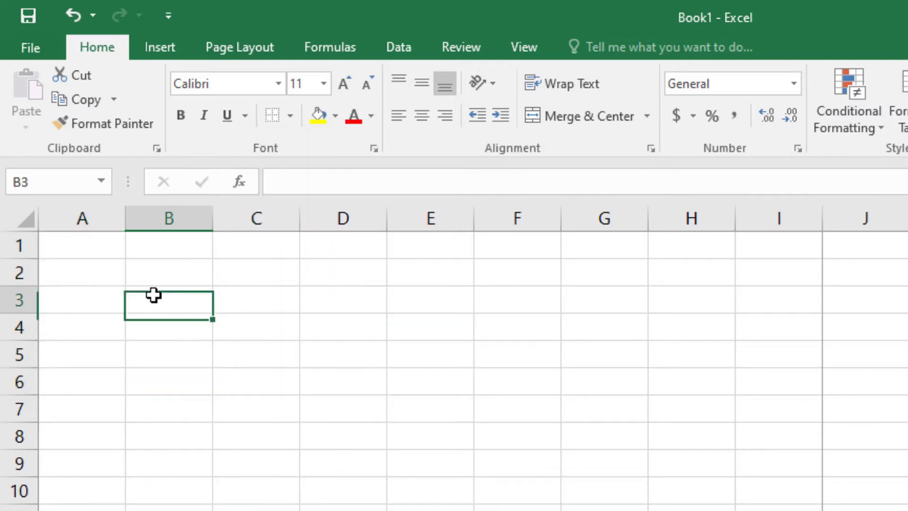
{"action": "left_click", "coordinate": [122, 256]}
{"action": "left_click", "coordinate": [208, 330]}
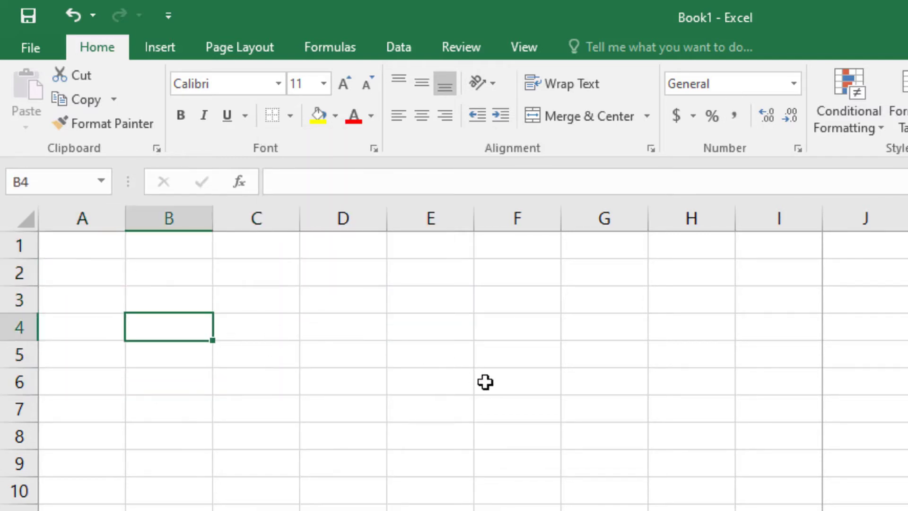
{"action": "left_click", "coordinate": [664, 337]}
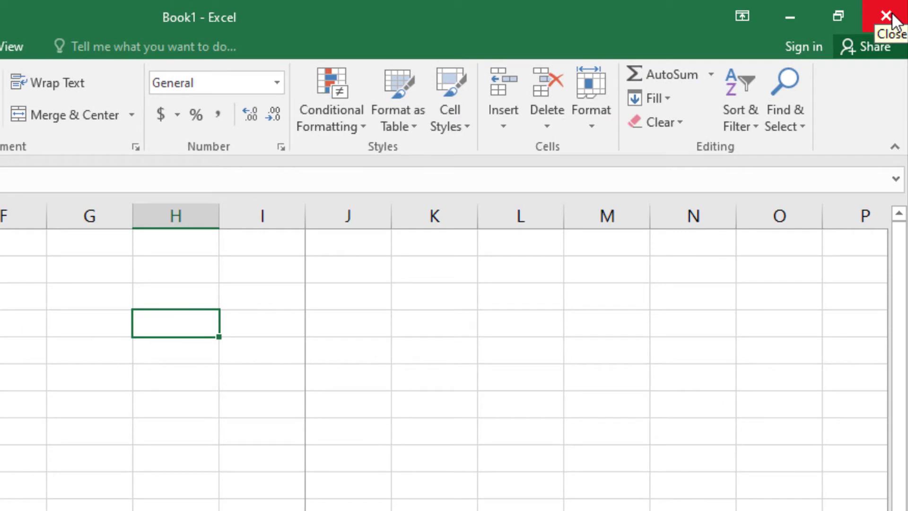
Step: Close the Excel window, bringing up the save-changes prompt for Book1
{"action": "left_click", "coordinate": [892, 17]}
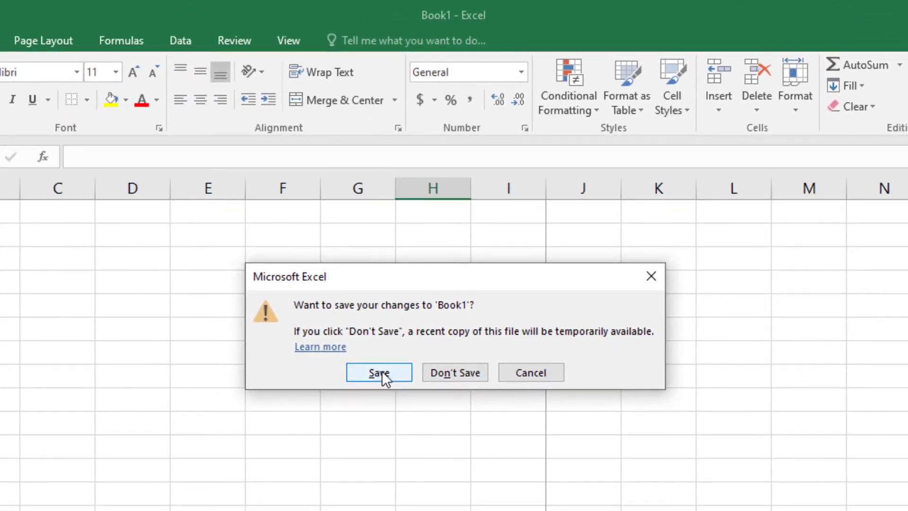